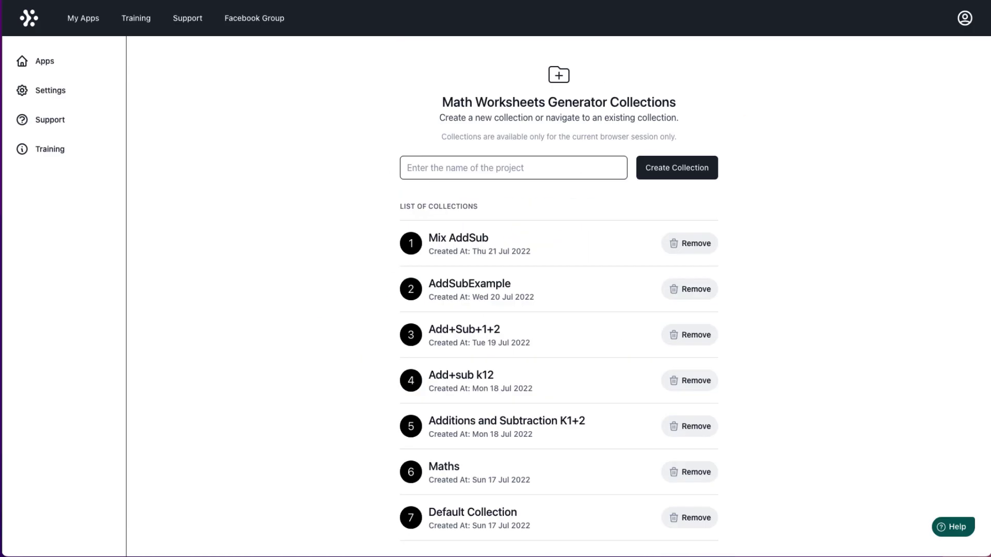
left_click(78, 23)
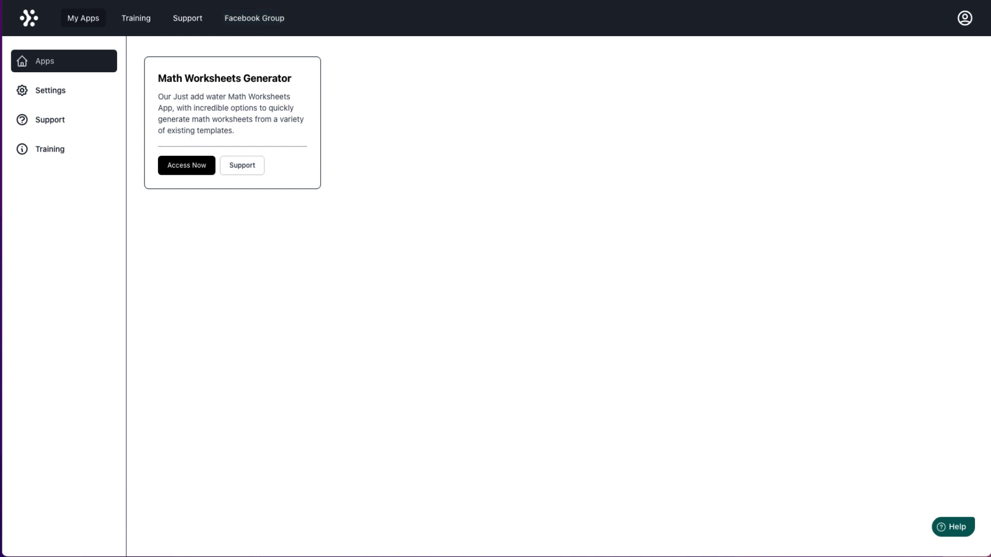
left_click(63, 123)
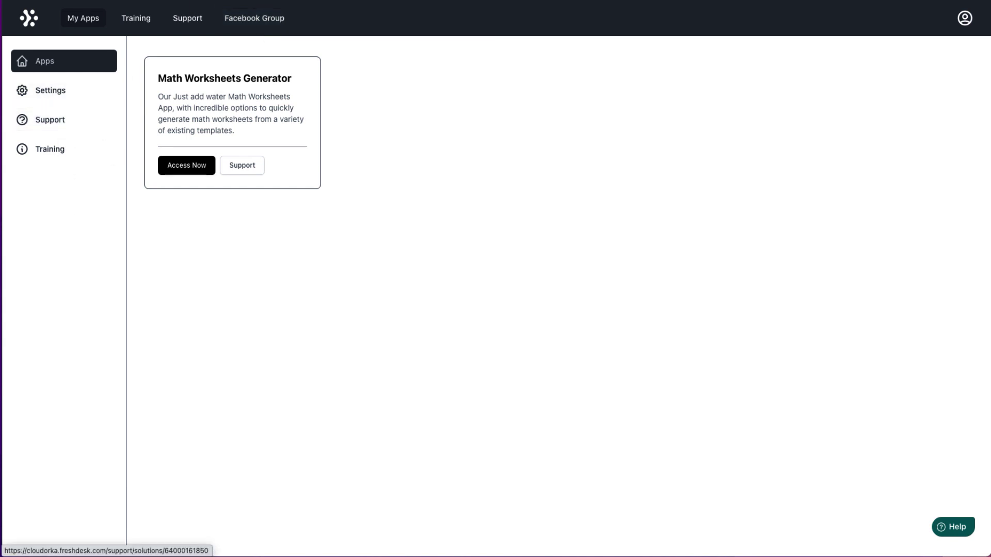
scroll(432, 217, "down", 6)
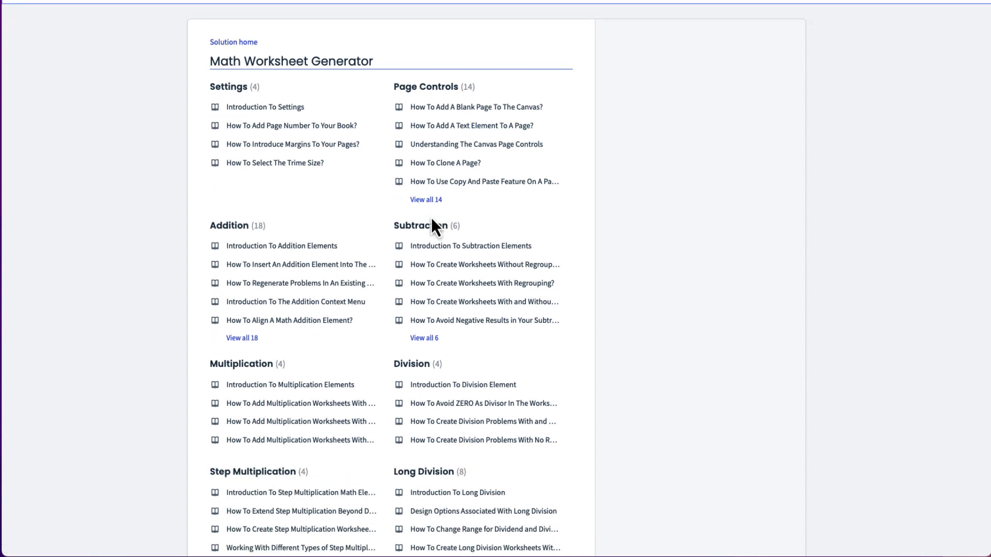
scroll(430, 218, "down", 1)
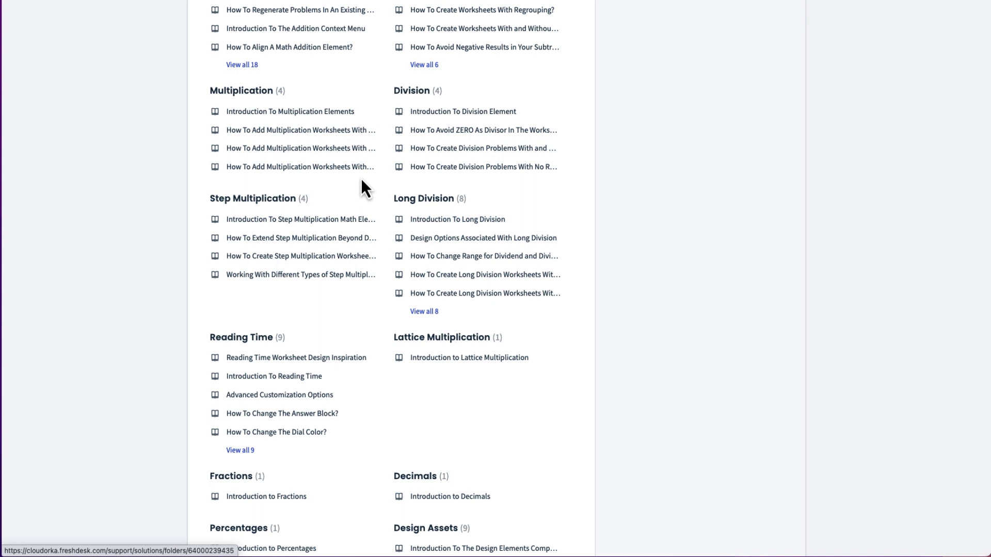
scroll(354, 187, "down", 5)
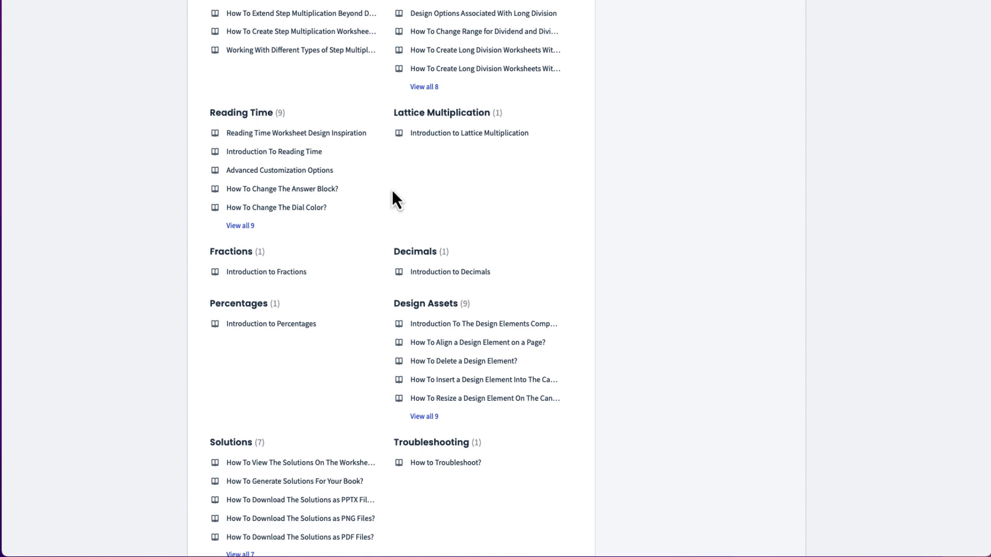
scroll(392, 196, "up", 9)
scroll(392, 198, "up", 5)
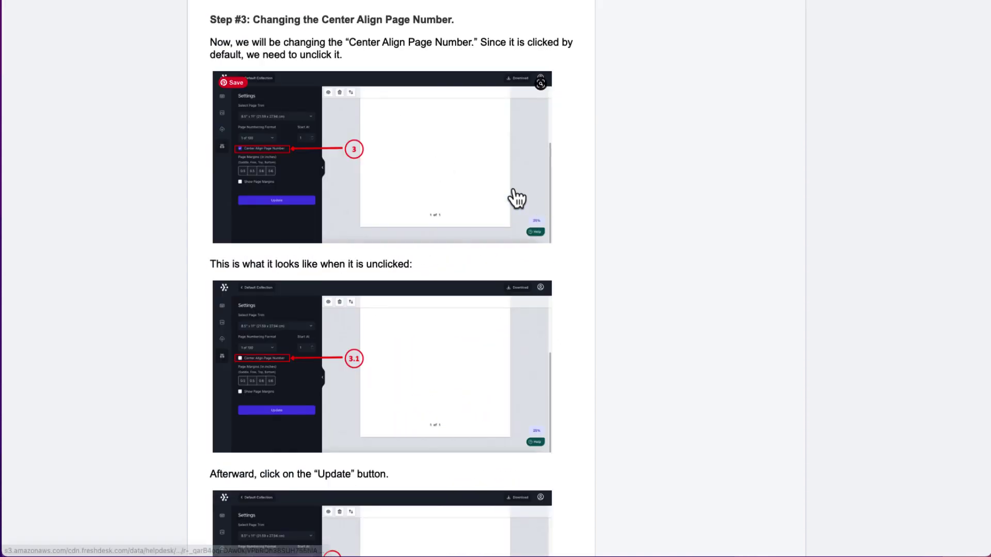
scroll(516, 201, "up", 15)
scroll(516, 202, "up", 20)
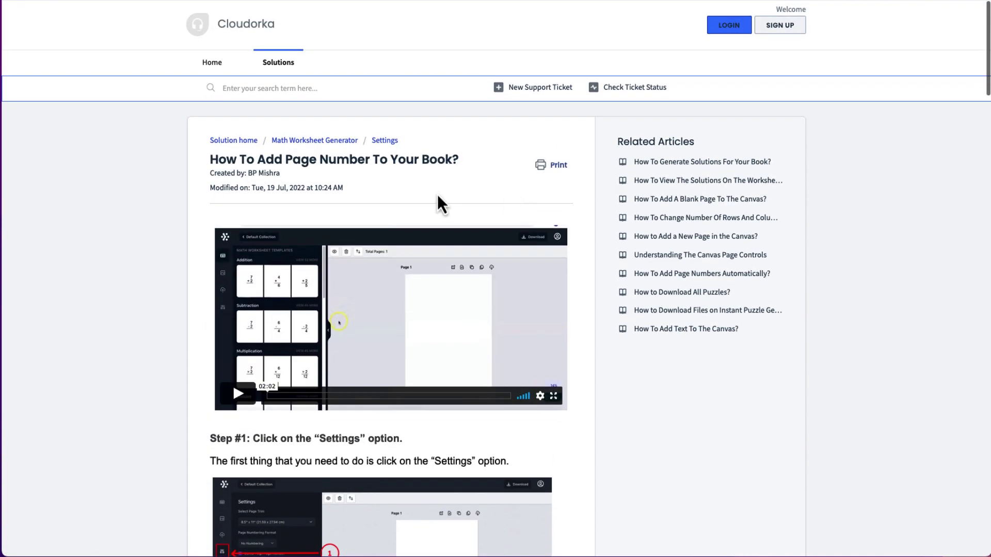
scroll(475, 258, "down", 3)
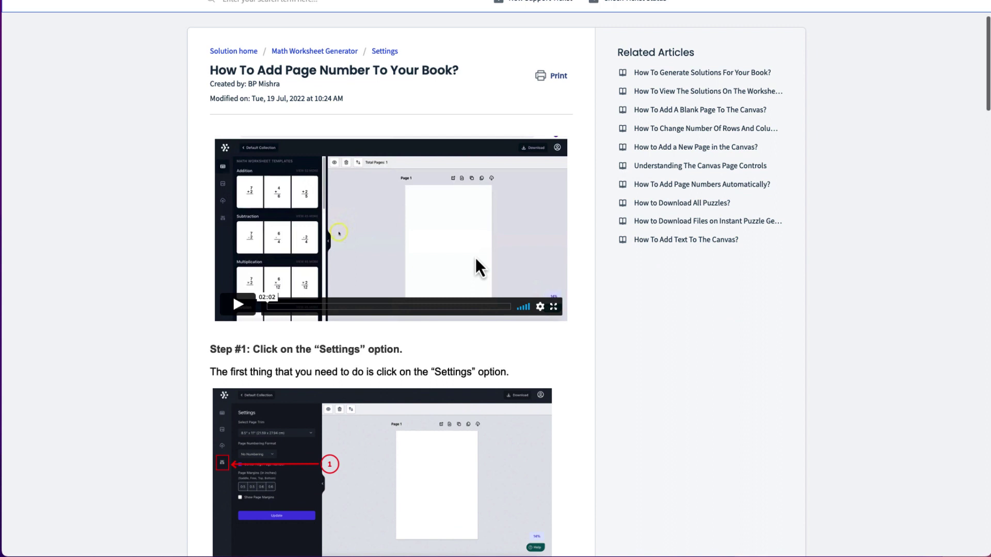
scroll(475, 259, "down", 10)
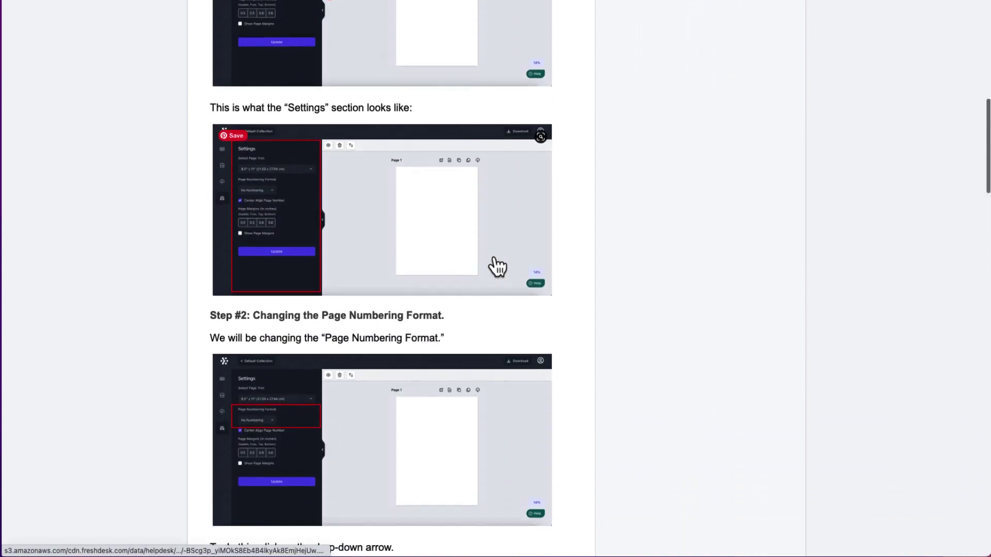
scroll(459, 261, "down", 7)
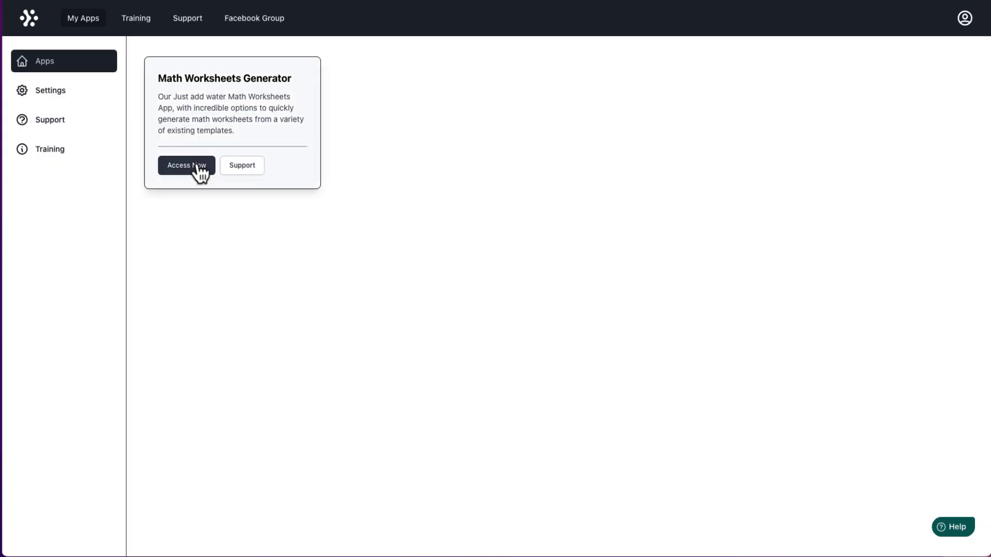
Step: Launch the FE edition of Math Worksheets Generator to reach its Collections page
left_click(198, 169)
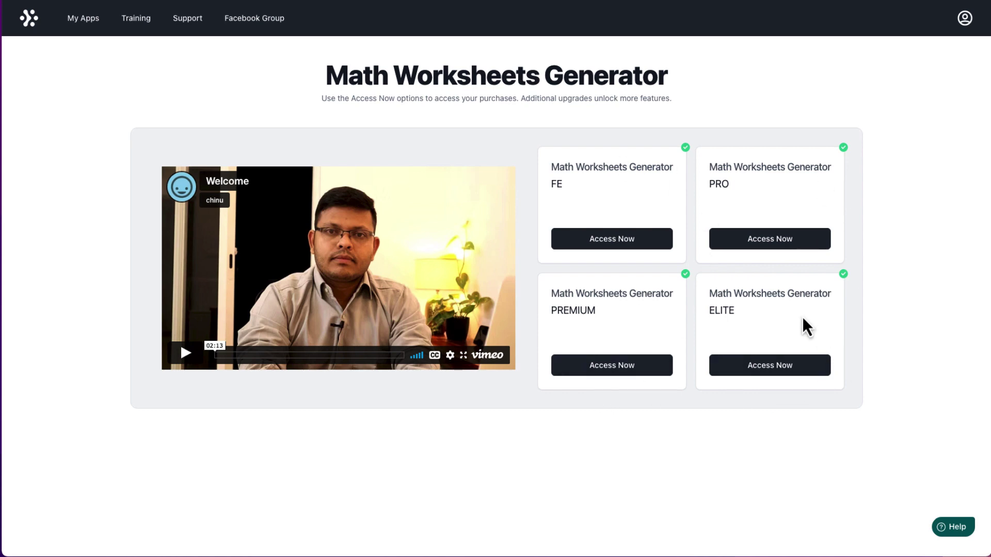
left_click(617, 246)
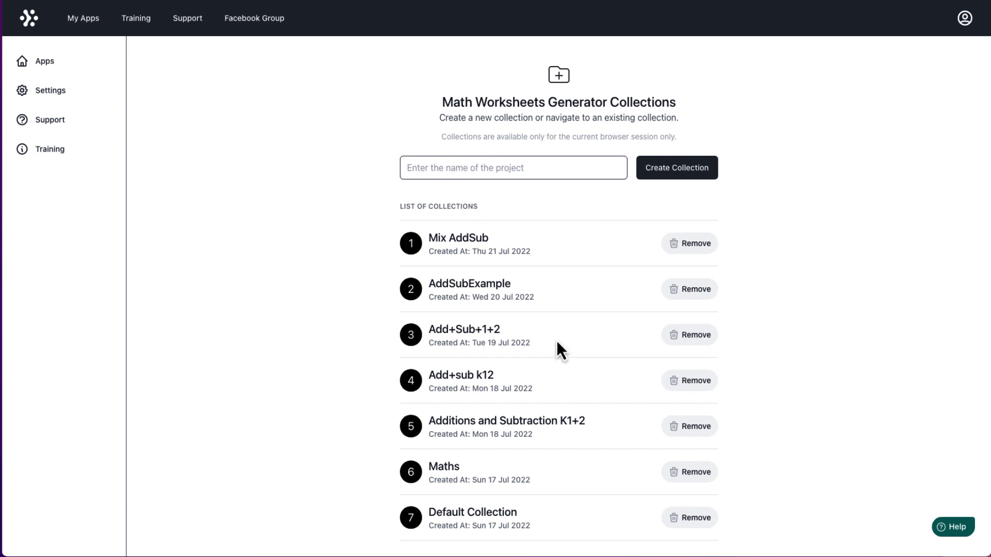
Step: Create a new collection named 'Sample' and open it in the worksheet editor
left_click(451, 168)
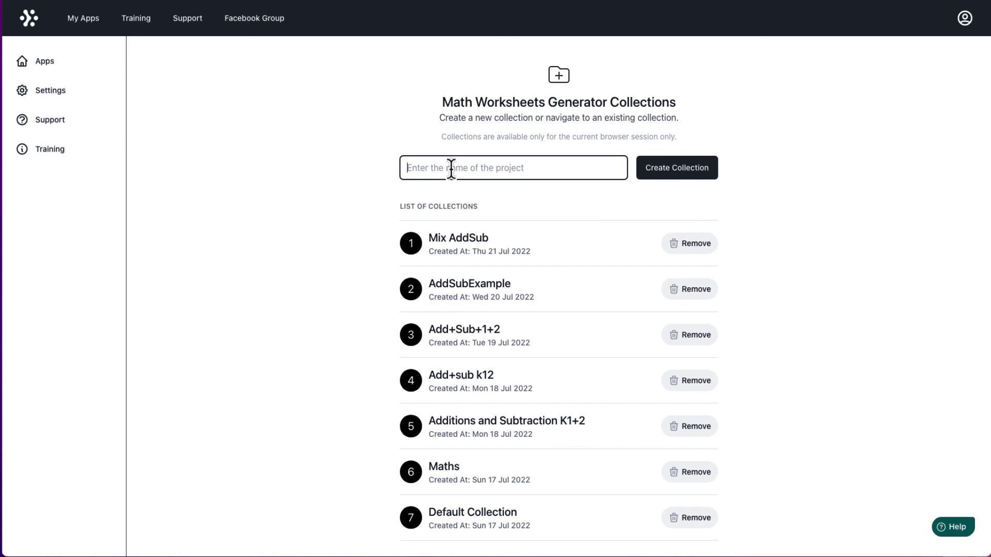
type("Sample")
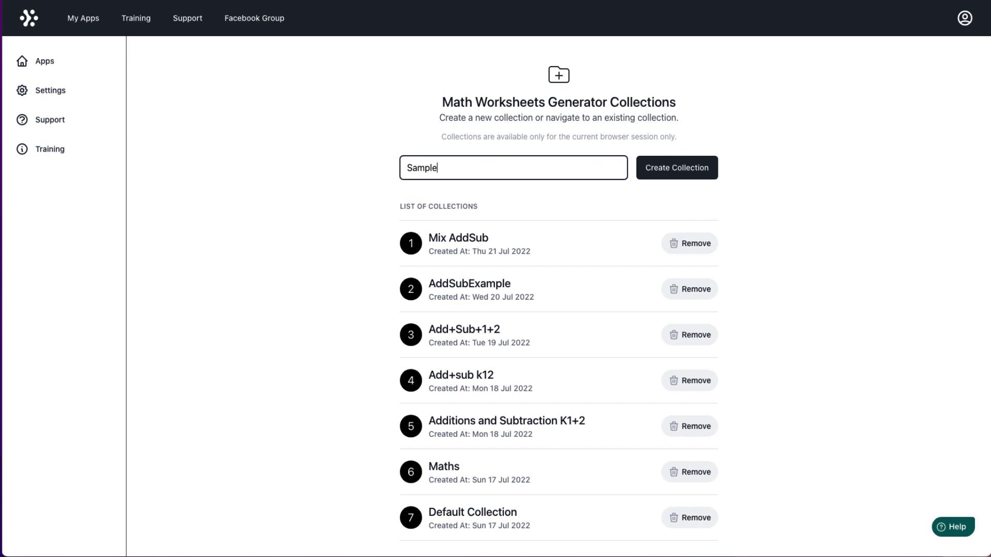
left_click(670, 175)
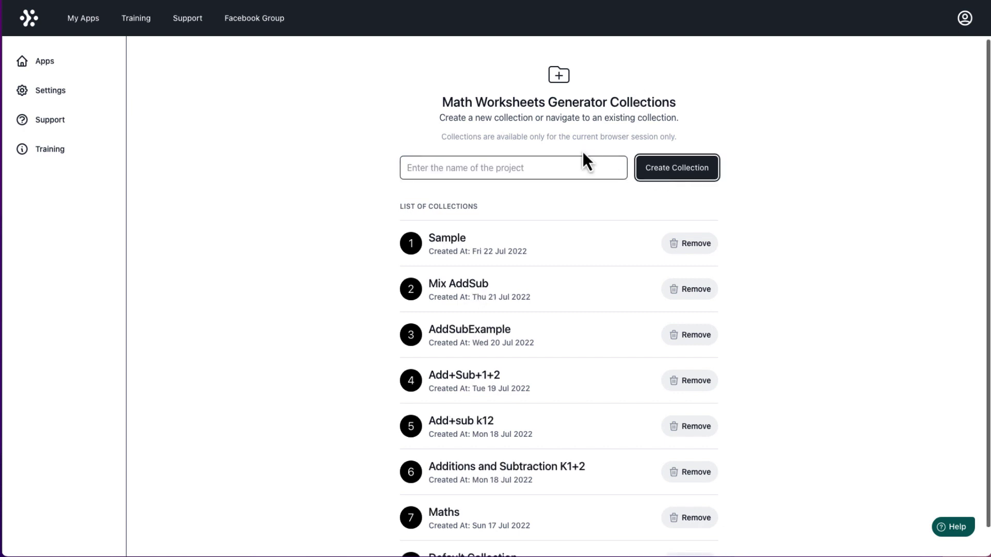
left_click(449, 246)
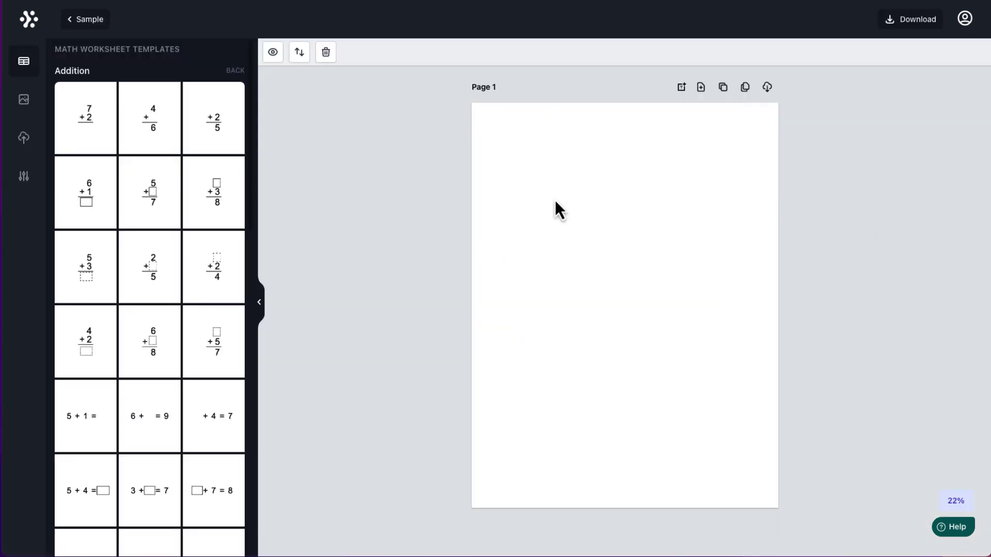
Step: Return to the overview of worksheet template categories and look through it
left_click(233, 72)
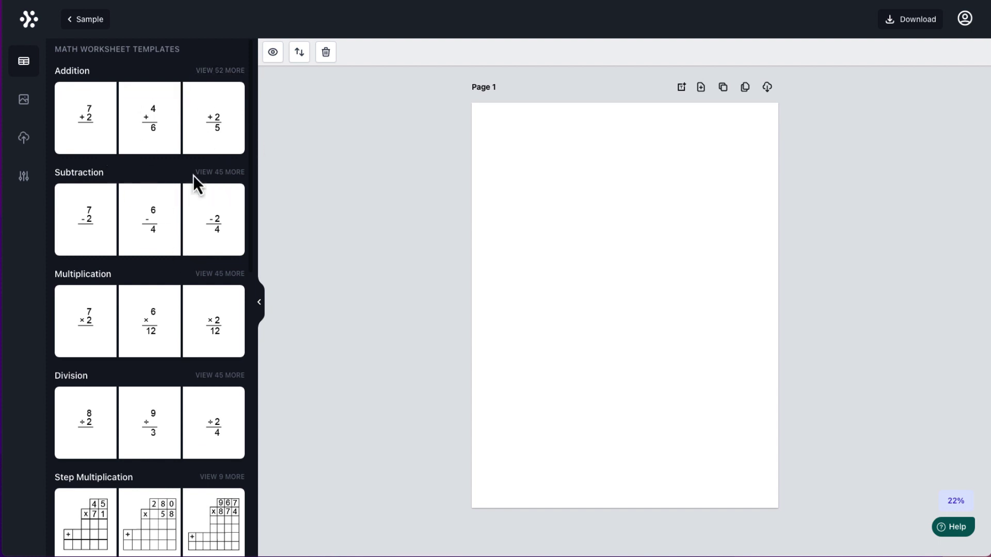
scroll(194, 174, "down", 2)
scroll(194, 175, "up", 2)
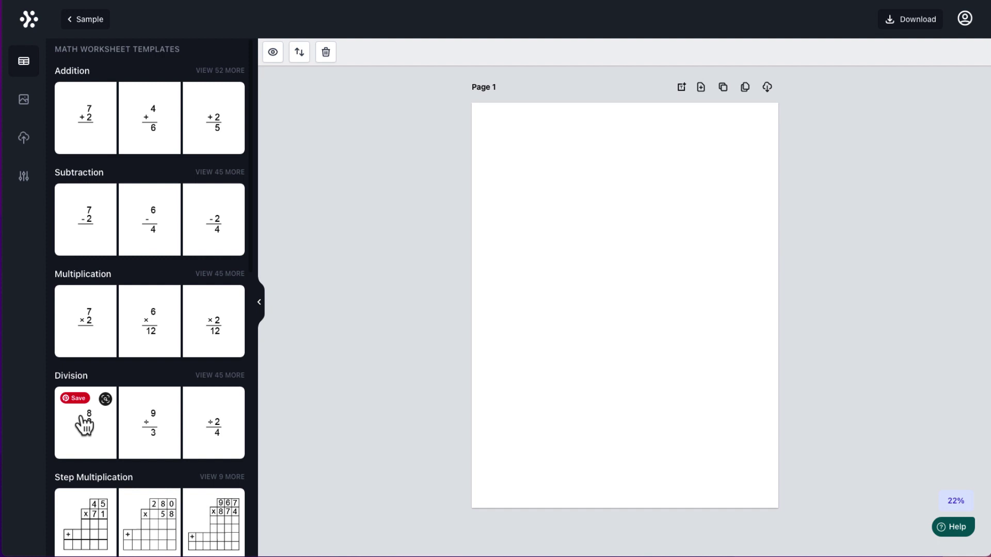
Step: Browse the 52 extra Addition templates, then show the PNG, JPG, PDF and PPTX download formats
left_click(220, 72)
scroll(170, 310, "down", 10)
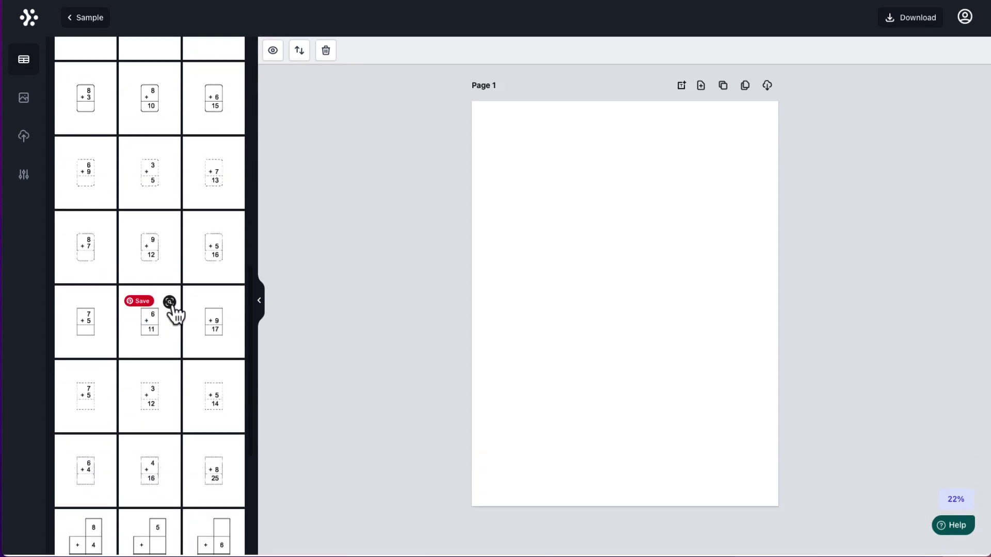
scroll(164, 515, "down", 5)
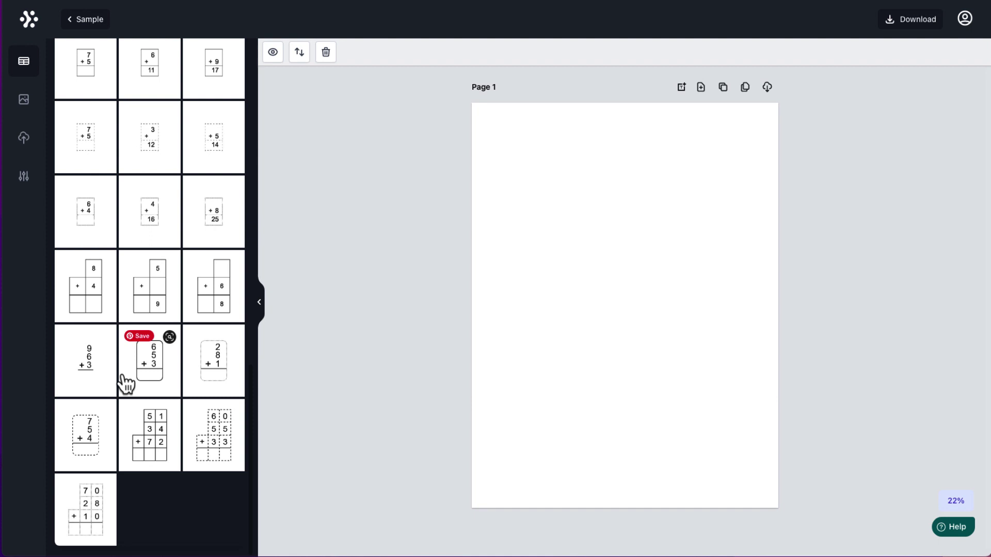
scroll(131, 212, "up", 10)
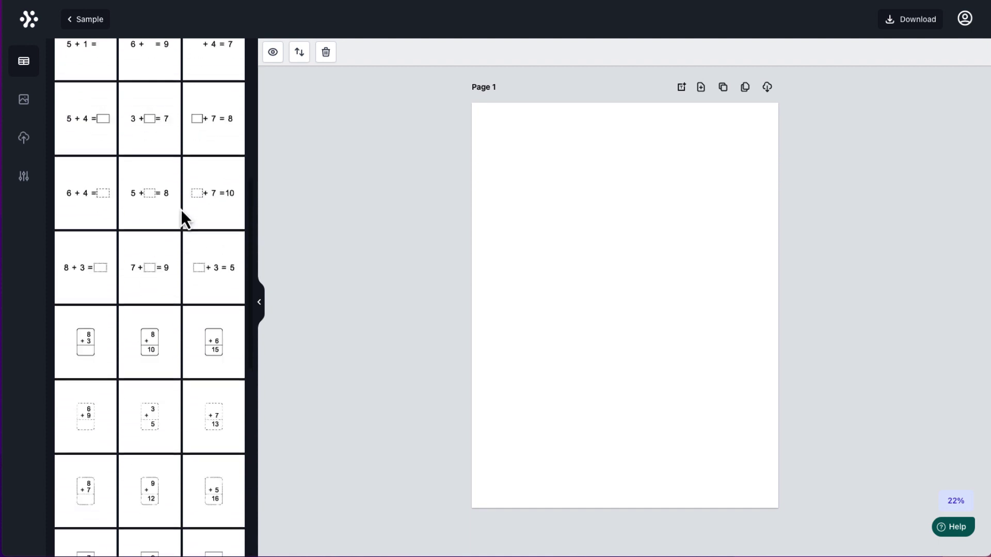
left_click(237, 73)
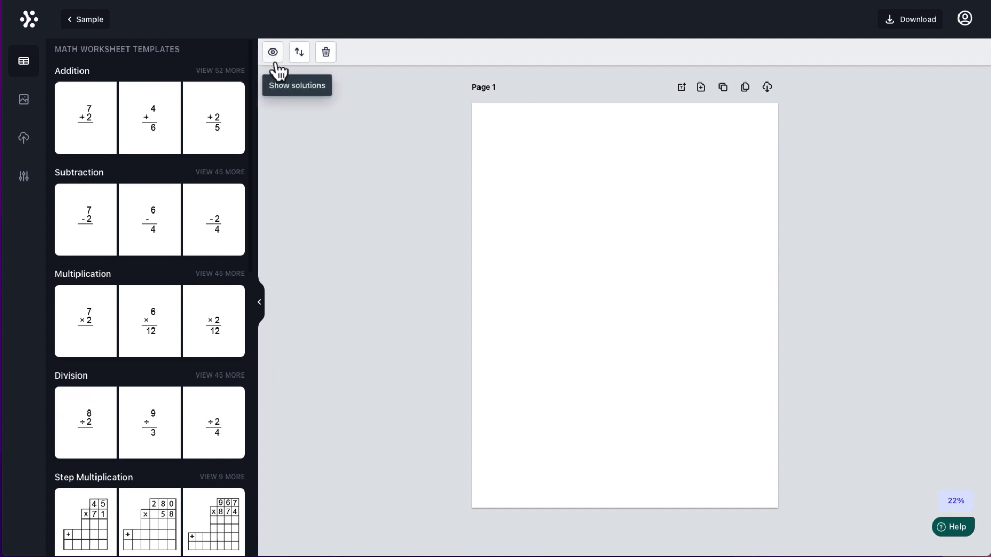
left_click(922, 23)
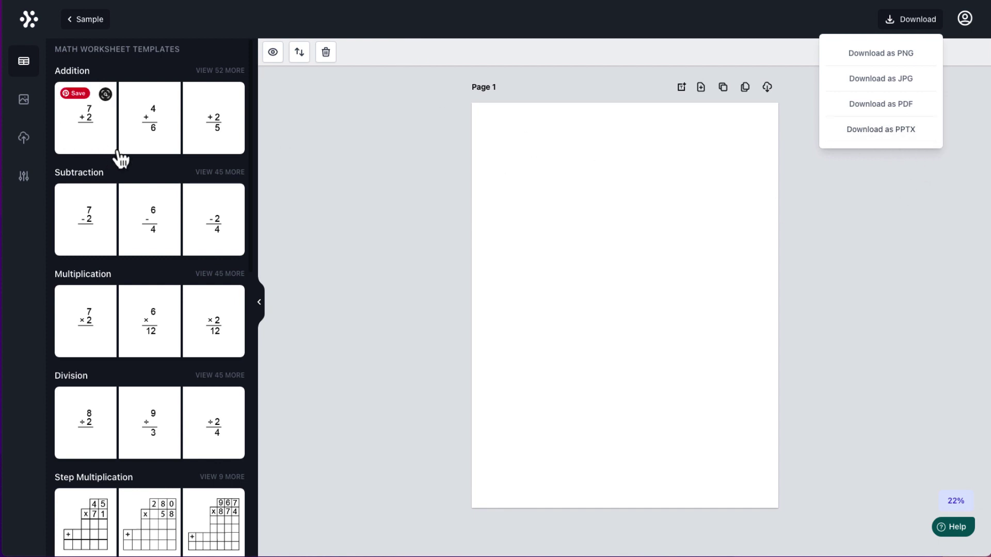
scroll(129, 170, "down", 7)
scroll(181, 124, "up", 6)
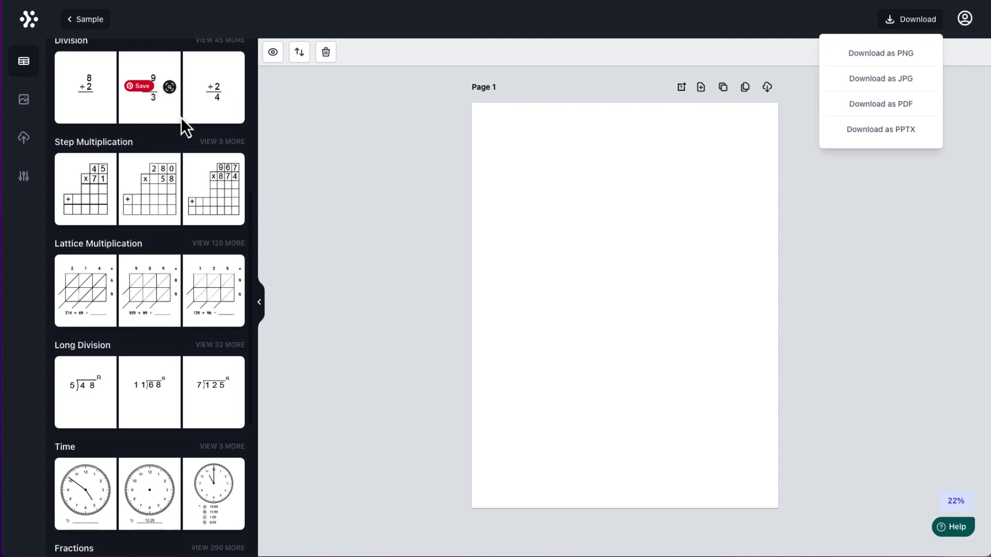
scroll(182, 124, "up", 2)
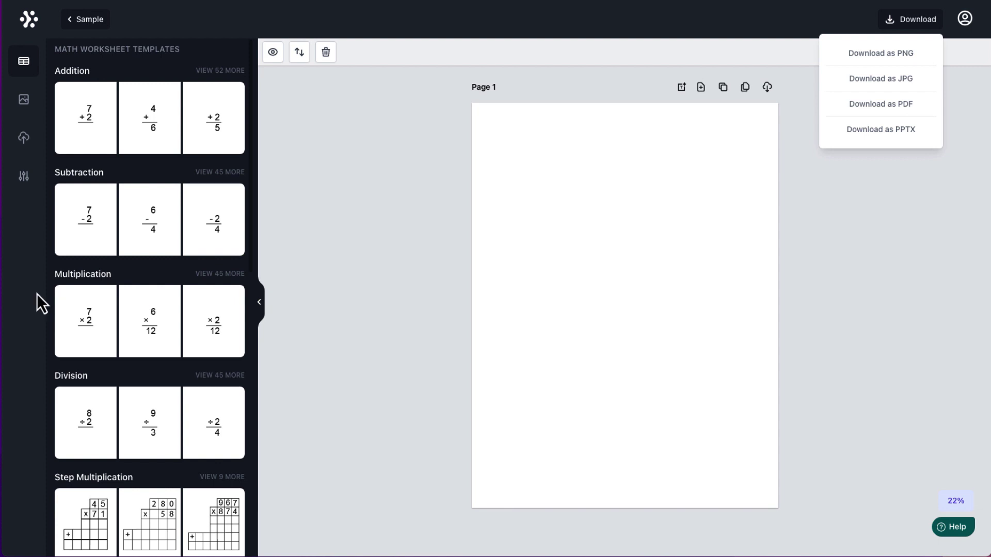
scroll(102, 345, "down", 7)
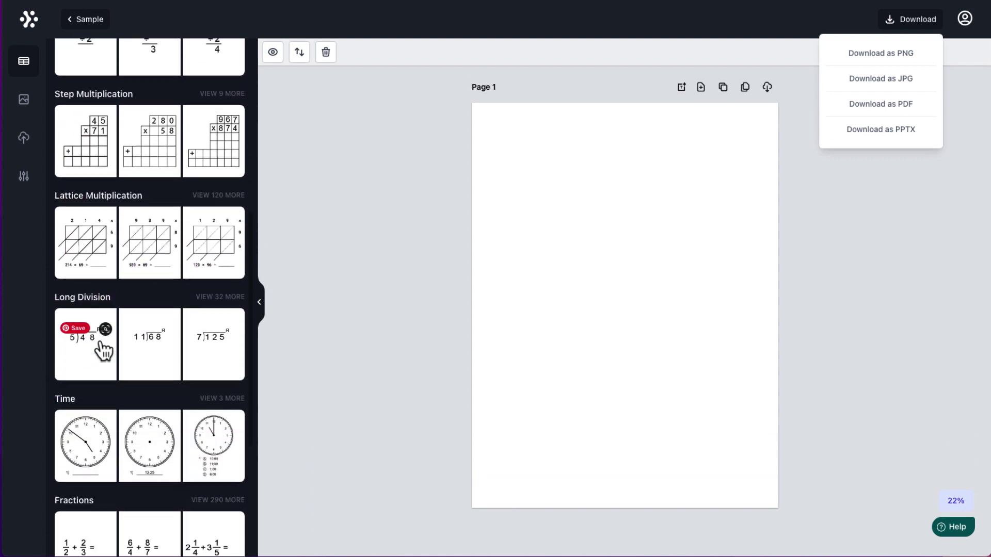
scroll(103, 351, "down", 1)
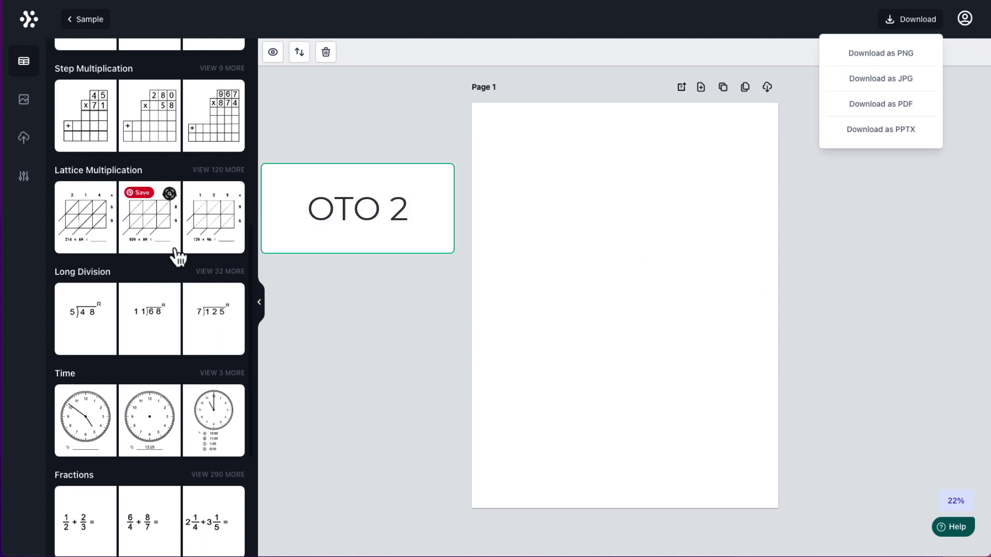
scroll(165, 229, "down", 2)
scroll(165, 230, "down", 2)
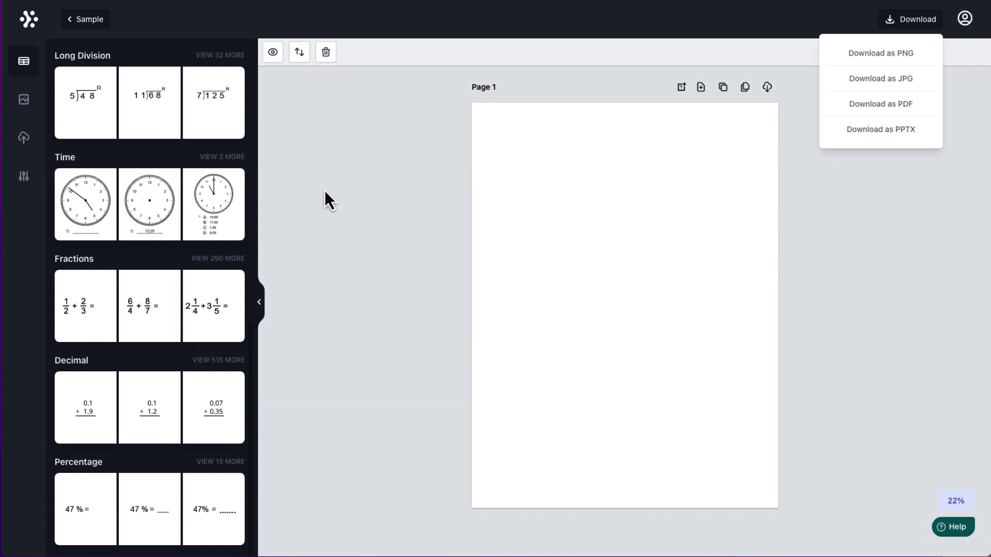
left_click(27, 104)
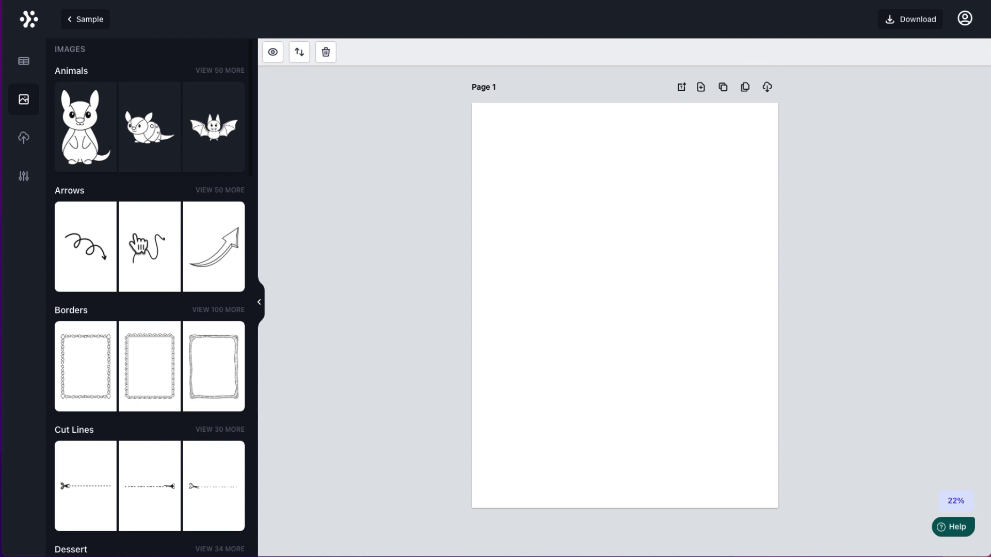
scroll(137, 246, "down", 5)
scroll(137, 246, "down", 20)
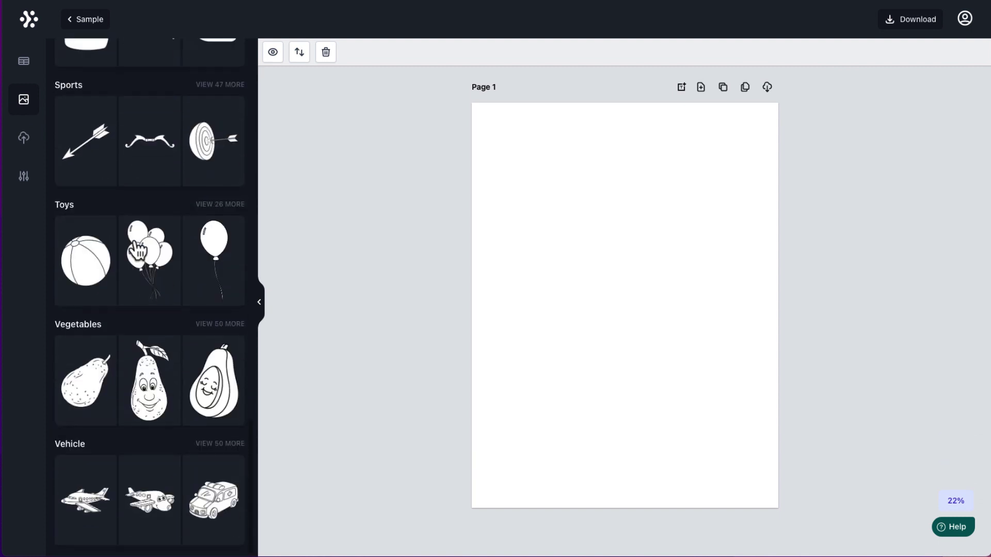
scroll(159, 216, "up", 20)
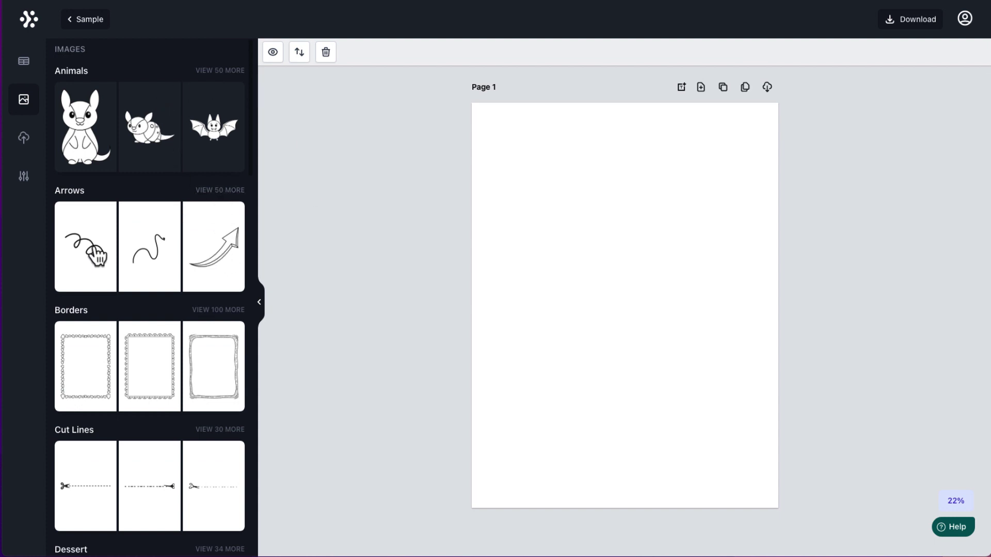
scroll(167, 259, "down", 1)
scroll(164, 259, "down", 5)
scroll(161, 258, "up", 6)
left_click(27, 66)
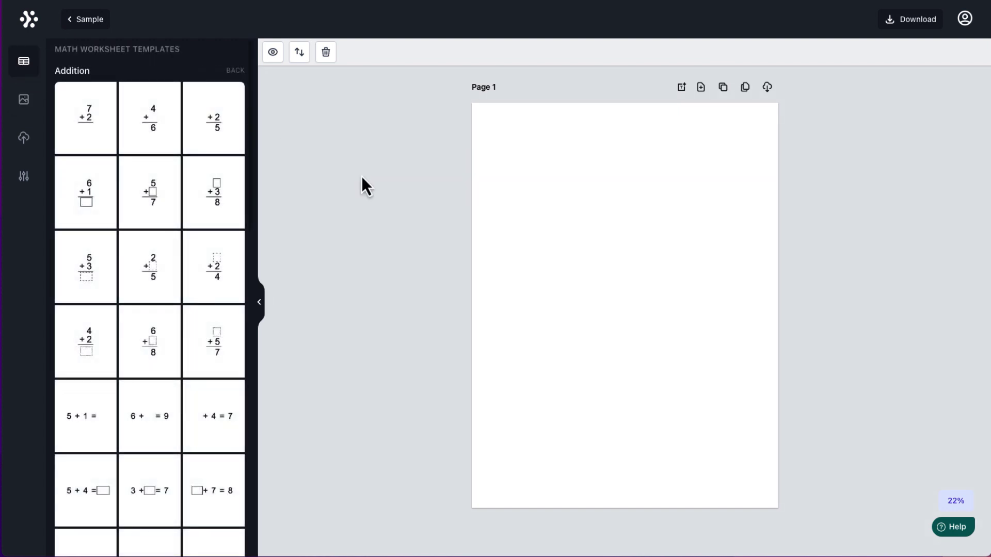
Step: Keep the 8.5" x 11" page trim and turn on Show Page Margins for Page 1
left_click(24, 179)
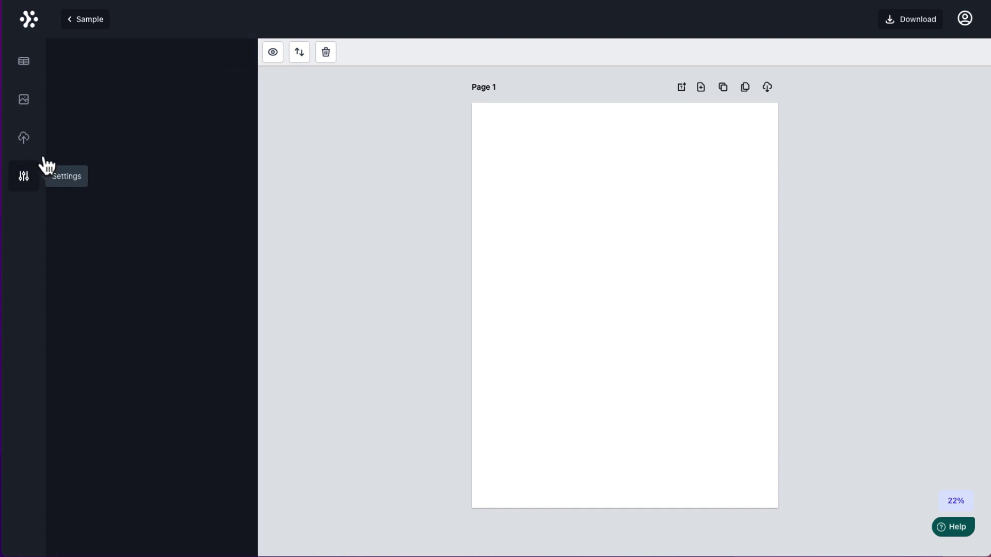
left_click(230, 115)
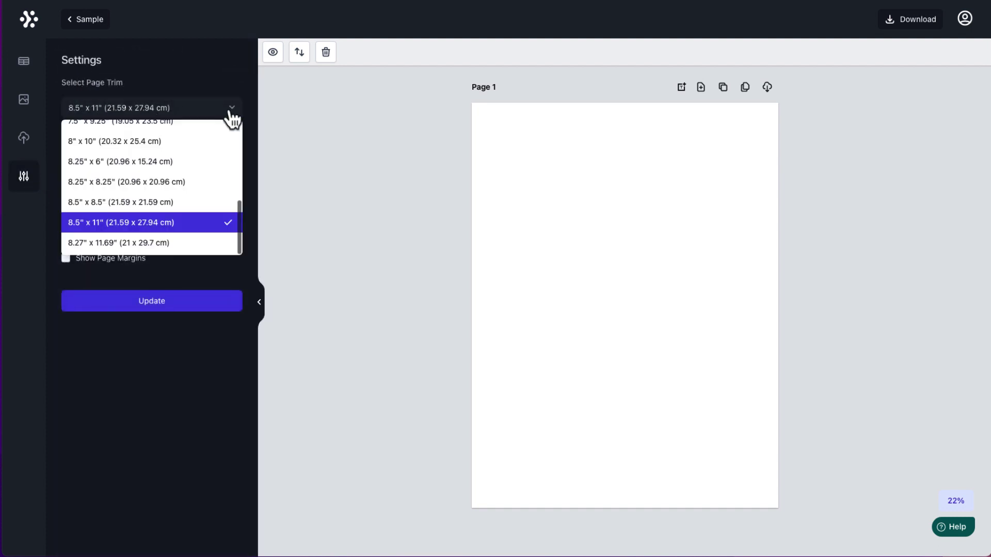
scroll(210, 154, "up", 1)
scroll(211, 155, "up", 3)
scroll(181, 214, "down", 4)
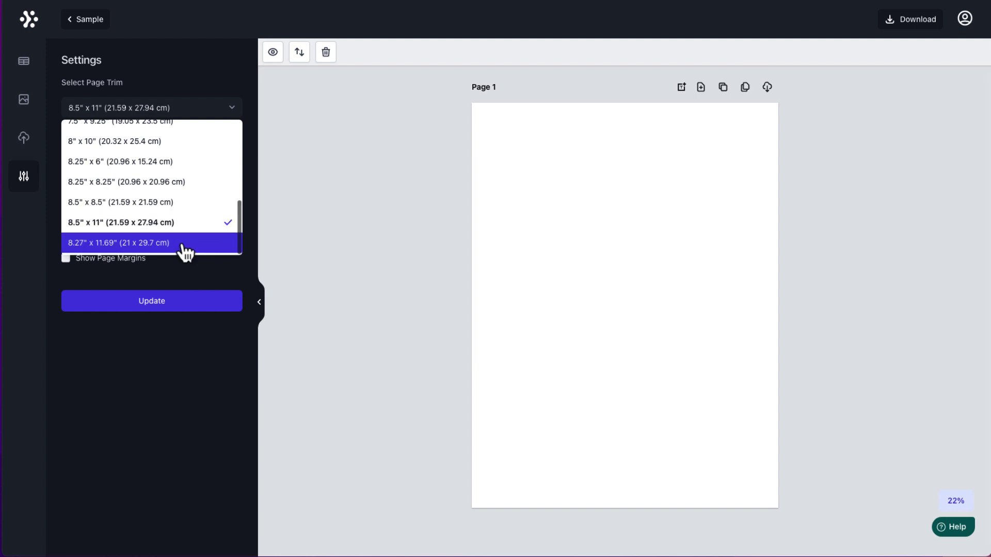
left_click(215, 76)
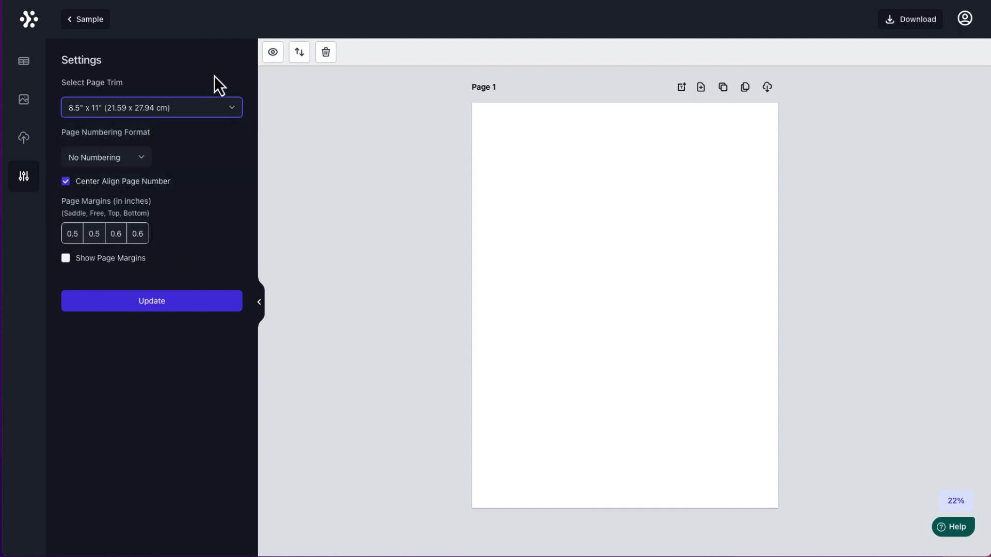
left_click(66, 259)
left_click(153, 302)
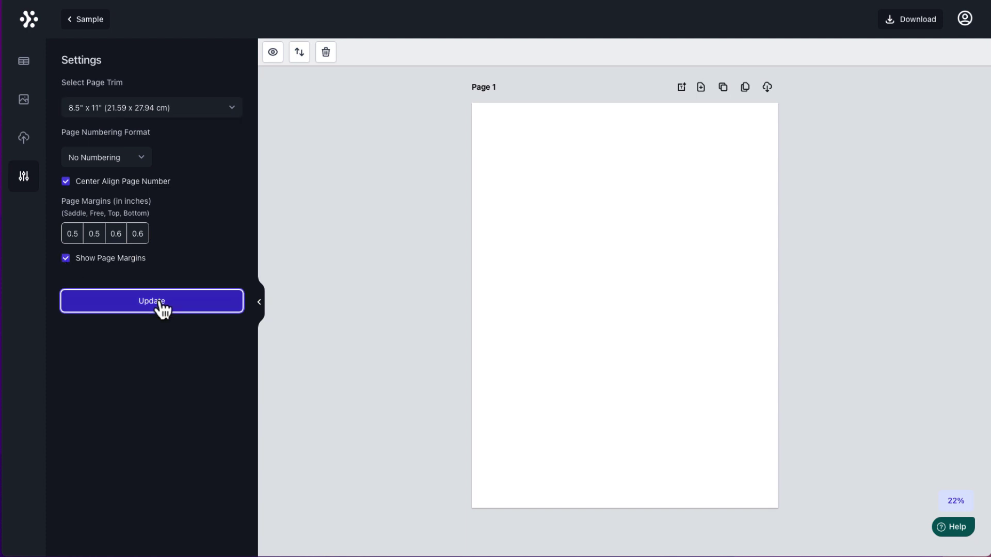
Step: Place the first Addition template on Page 1 as a 10-by-6 grid of 60 problems
left_click(25, 62)
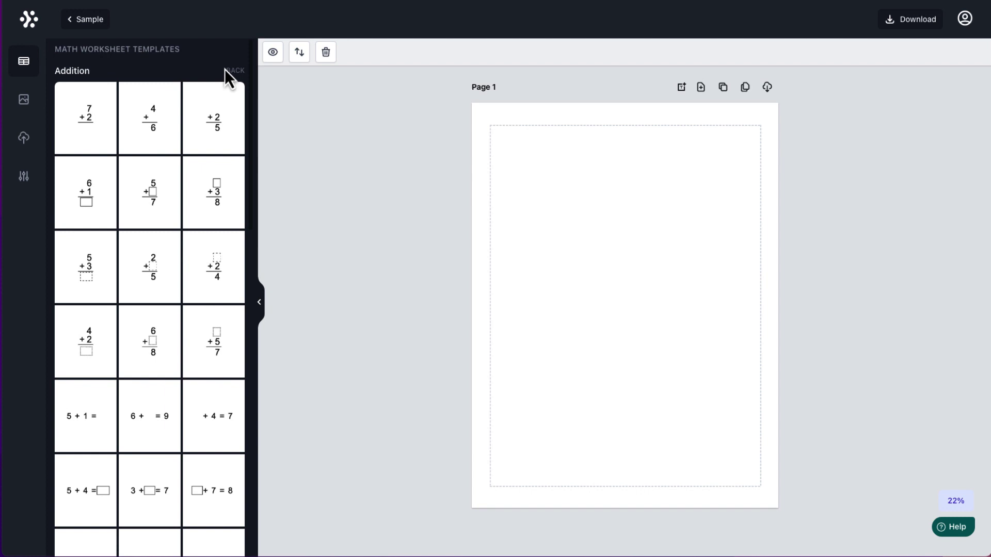
left_click_drag(91, 133, 207, 139)
left_click_drag(103, 152, 774, 227)
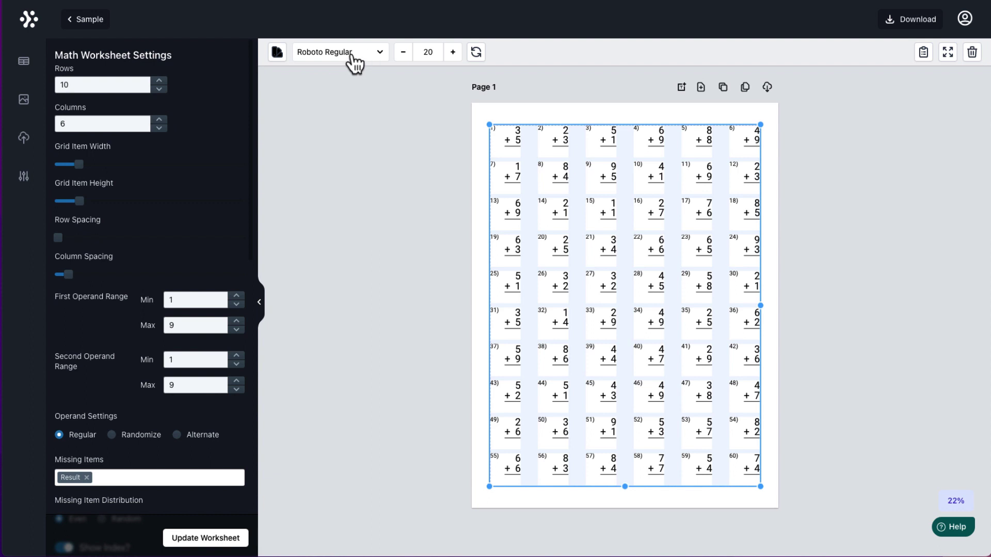
Step: Change the addition worksheet font from Roboto Regular to Basic Regular
left_click(381, 57)
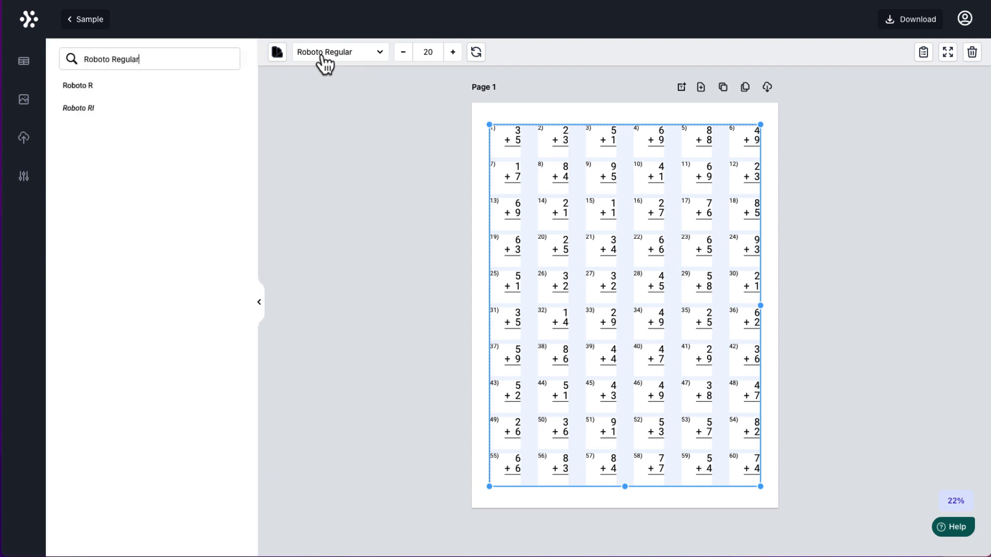
left_click_drag(172, 60, 87, 60)
key("BackSpace")
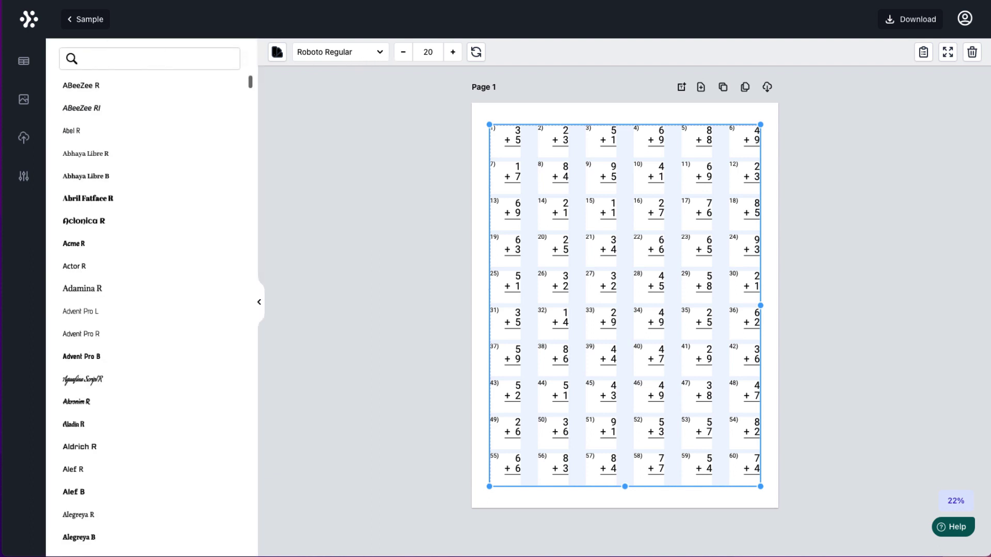
scroll(149, 188, "down", 3)
scroll(149, 185, "down", 15)
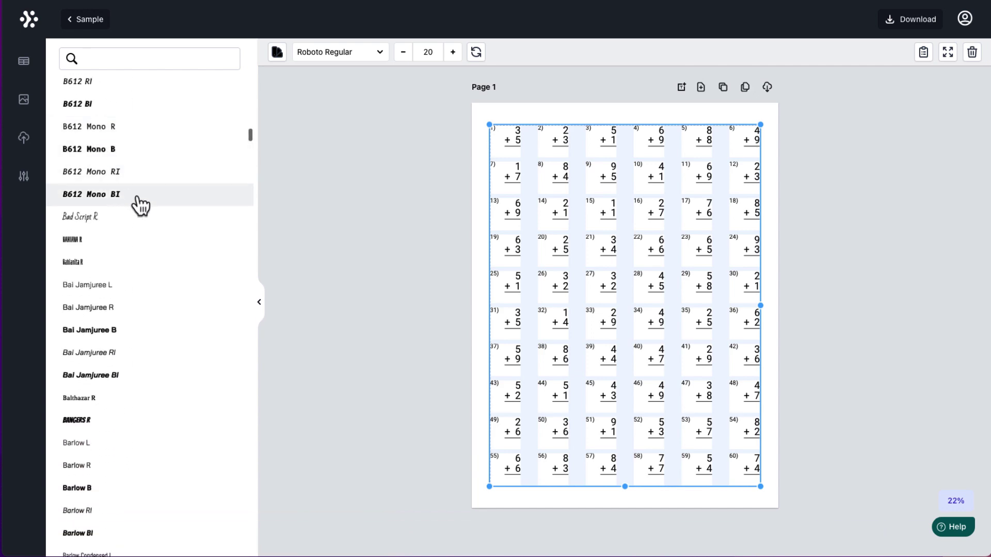
scroll(136, 195, "down", 8)
scroll(136, 196, "down", 4)
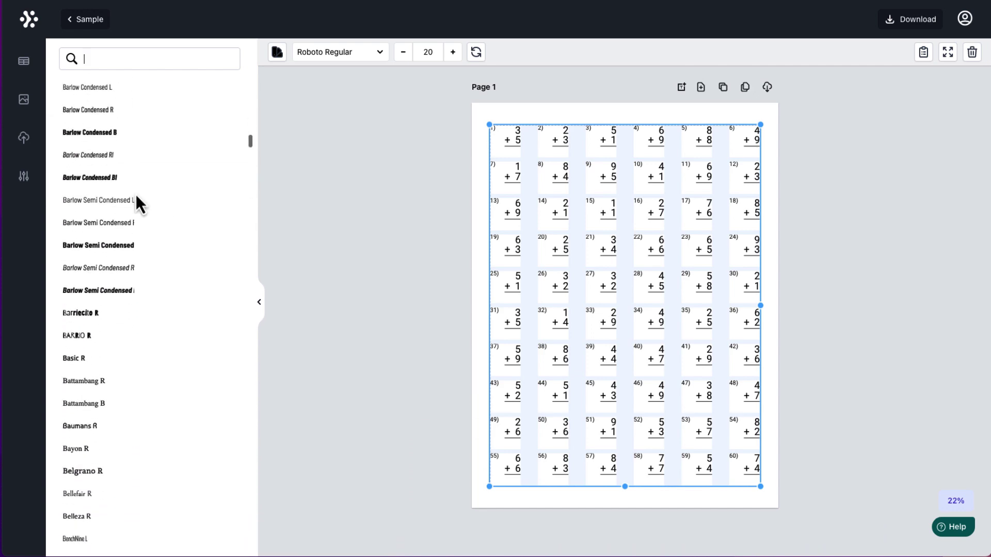
left_click(84, 365)
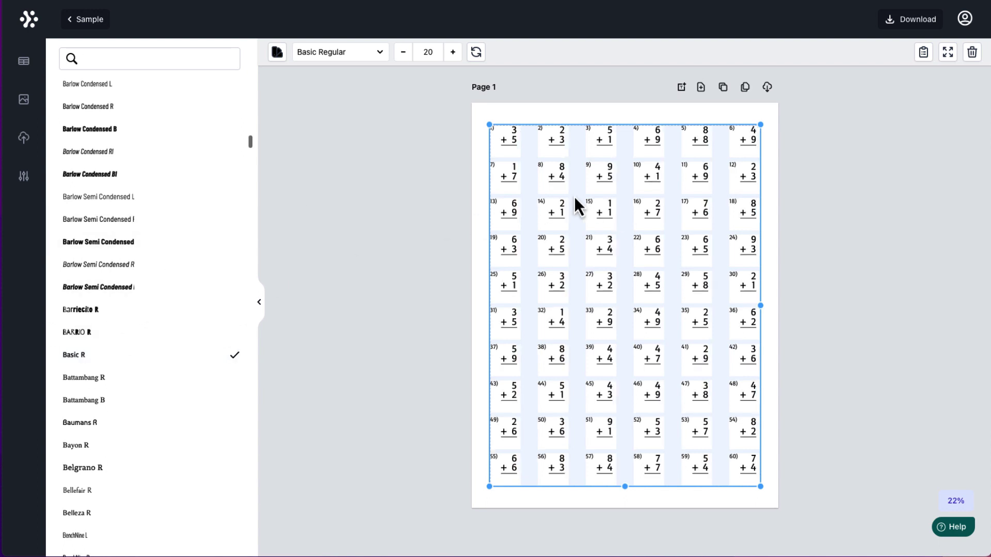
left_click(277, 52)
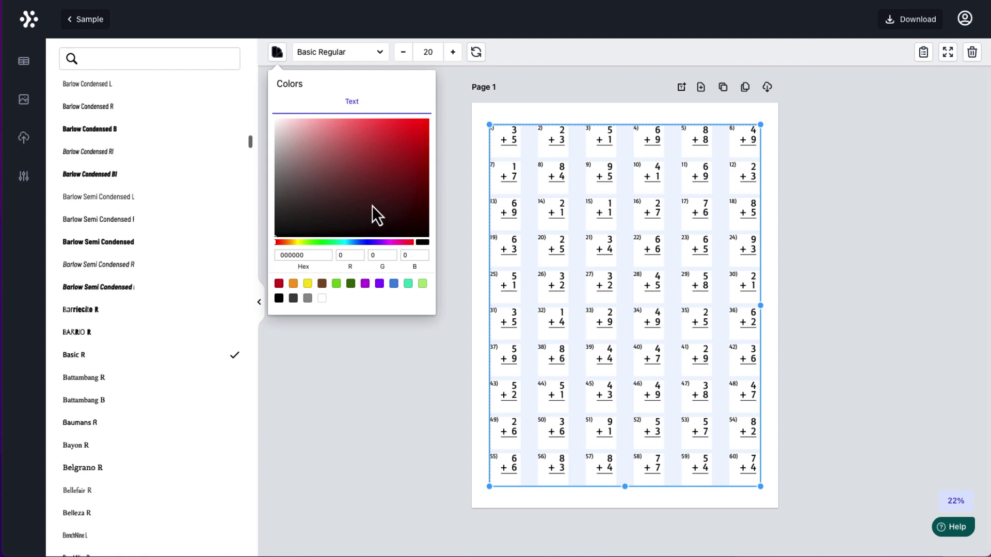
left_click(448, 150)
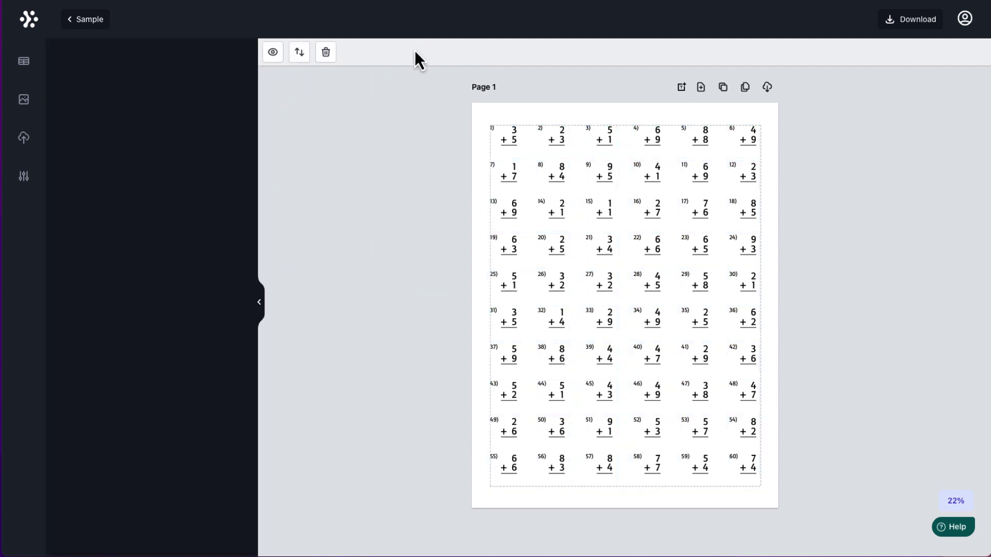
Step: Resize the addition worksheet to 5 rows by 4 columns
left_click(590, 207)
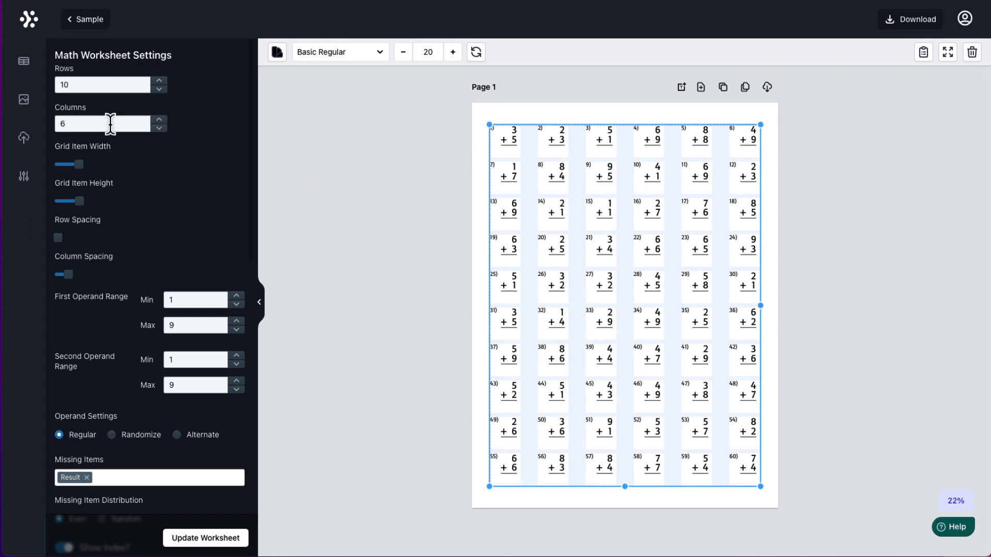
double_click(86, 84)
type("5")
key("Tab")
type("4")
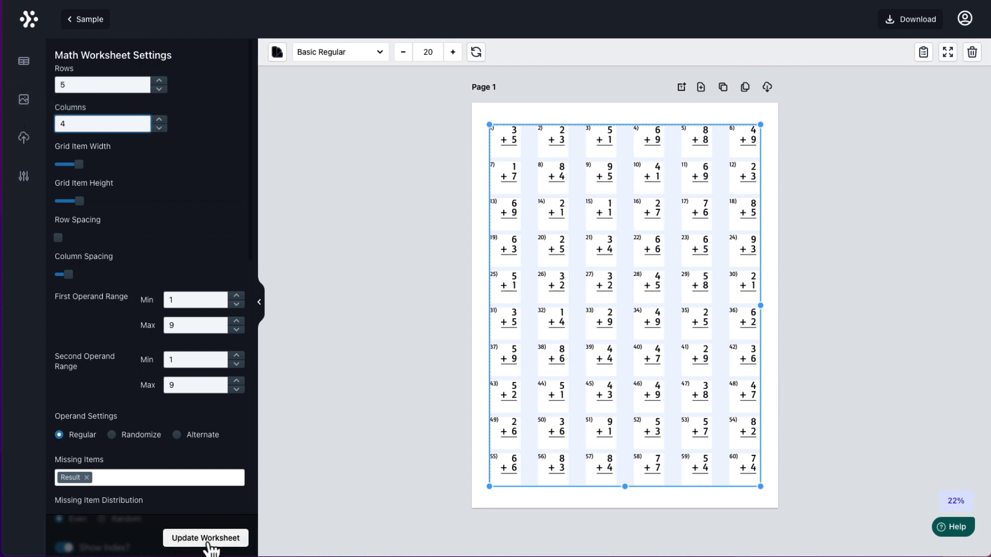
left_click(183, 538)
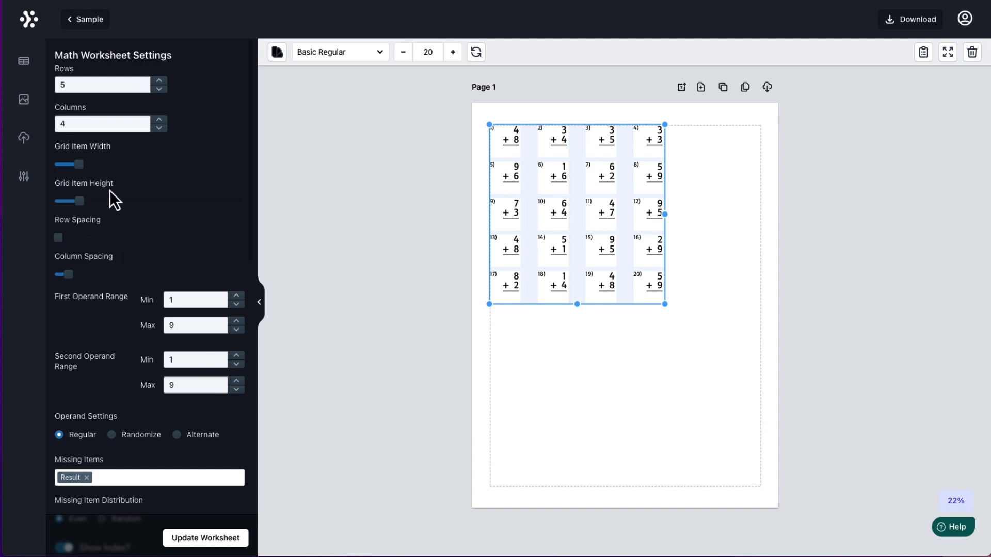
Step: Set both addition operand ranges to minimum 0 and maximum 5, then regenerate the problems
double_click(170, 300)
type("0")
double_click(186, 324)
type("5")
double_click(178, 360)
type("0")
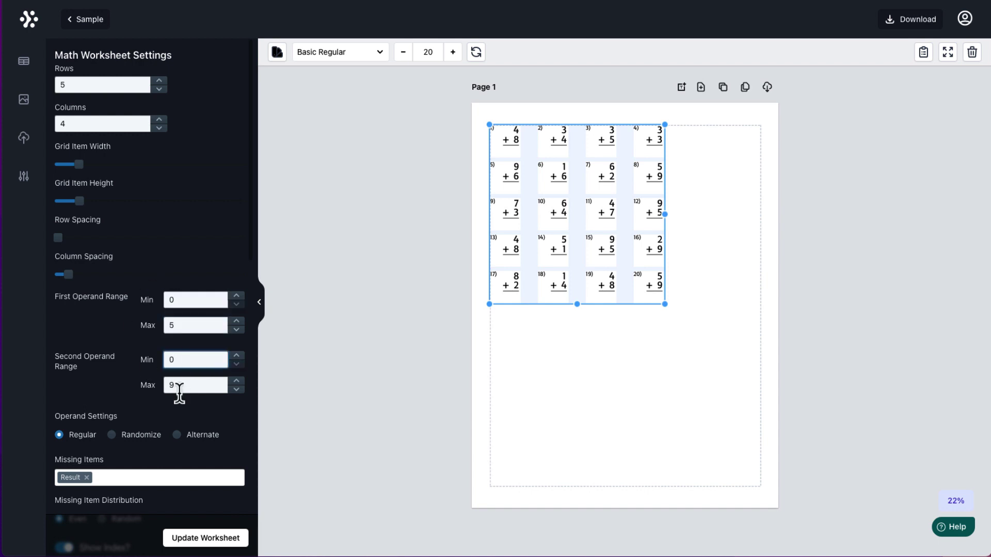
double_click(177, 385)
type("5")
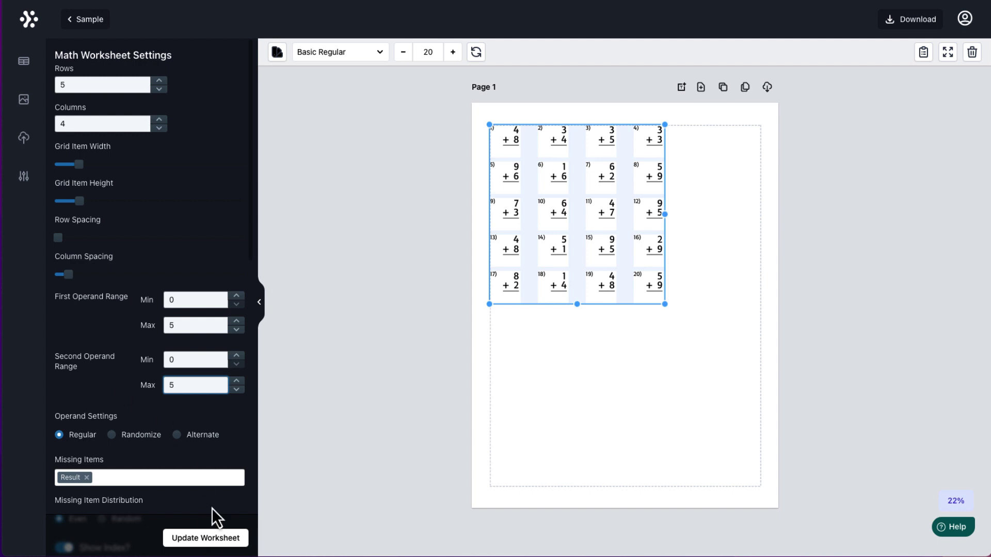
left_click(207, 537)
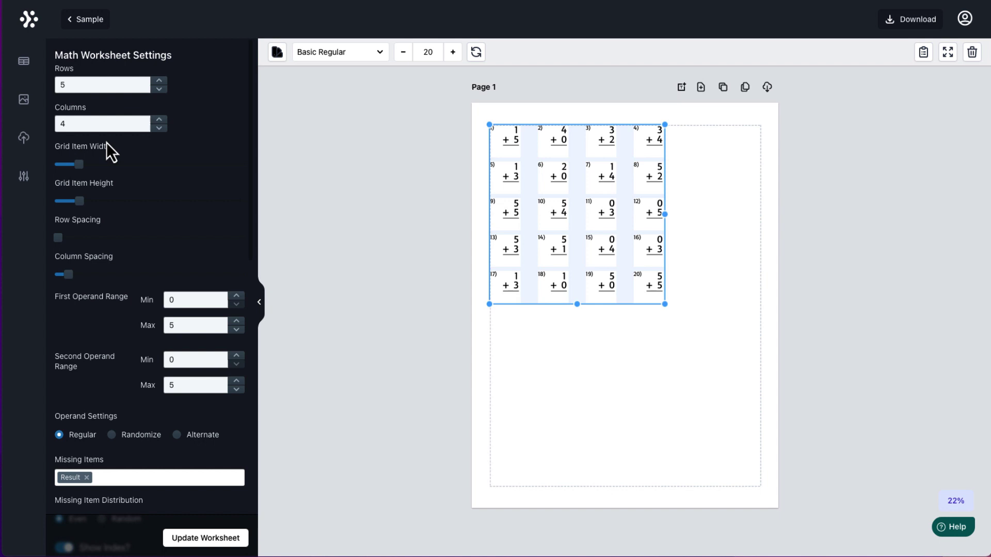
Step: Reopen Sample, add the first Subtraction template, and set it to 5 rows by 4 columns
left_click(89, 29)
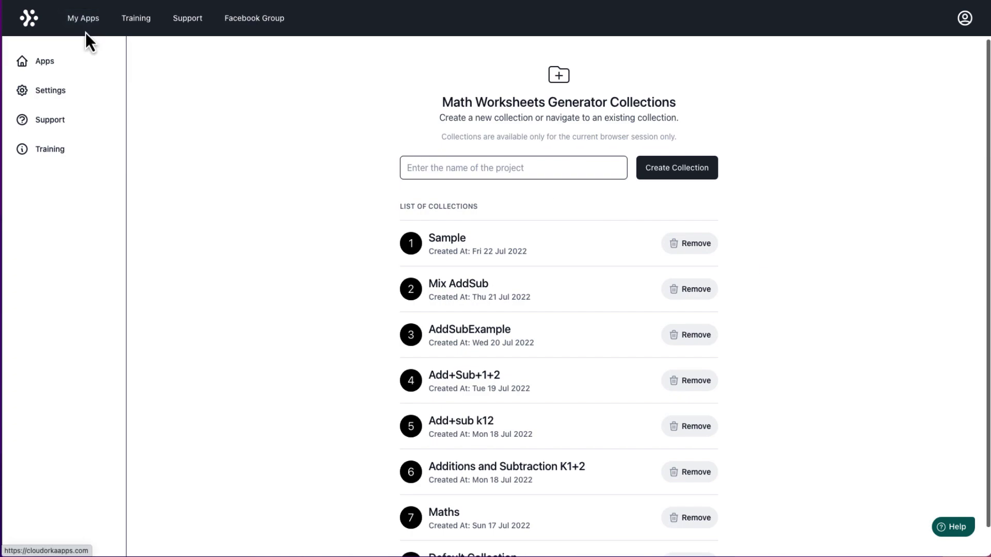
left_click(466, 249)
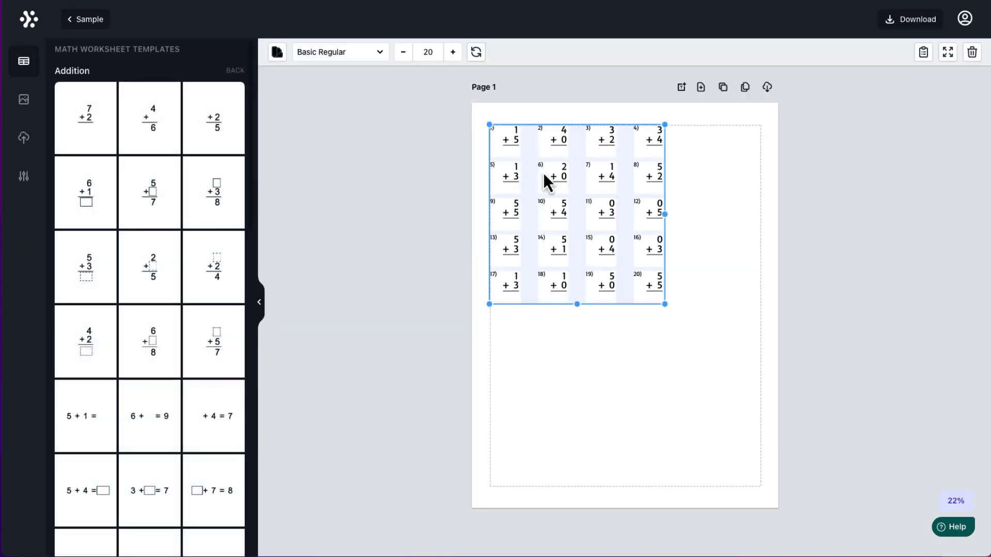
left_click(236, 71)
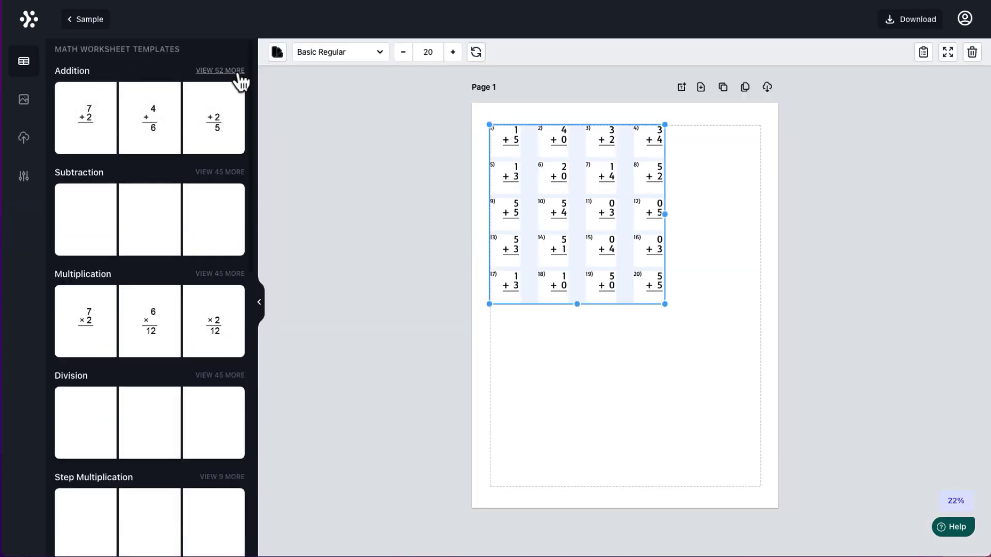
left_click(88, 237)
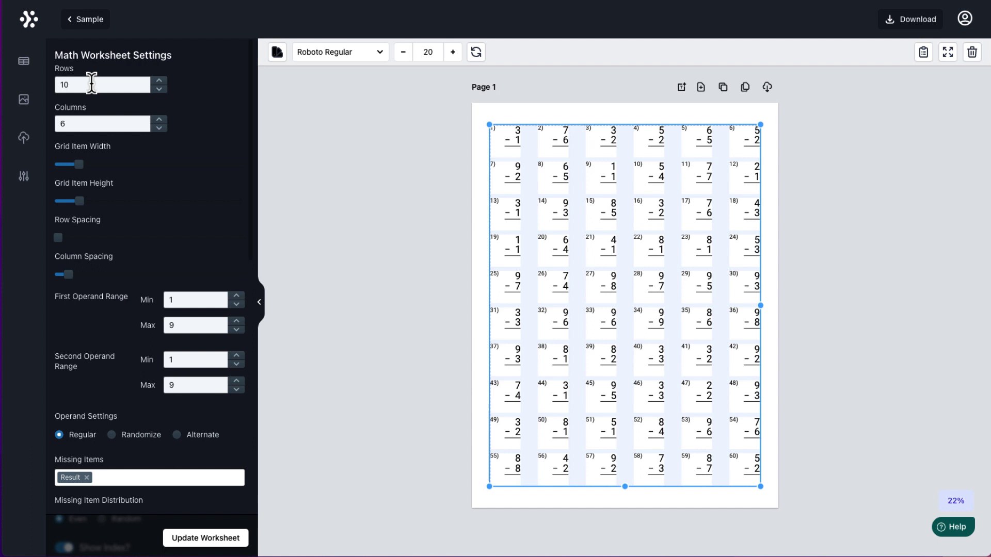
left_click_drag(97, 83, 38, 86)
type("5")
left_click_drag(88, 123, 35, 135)
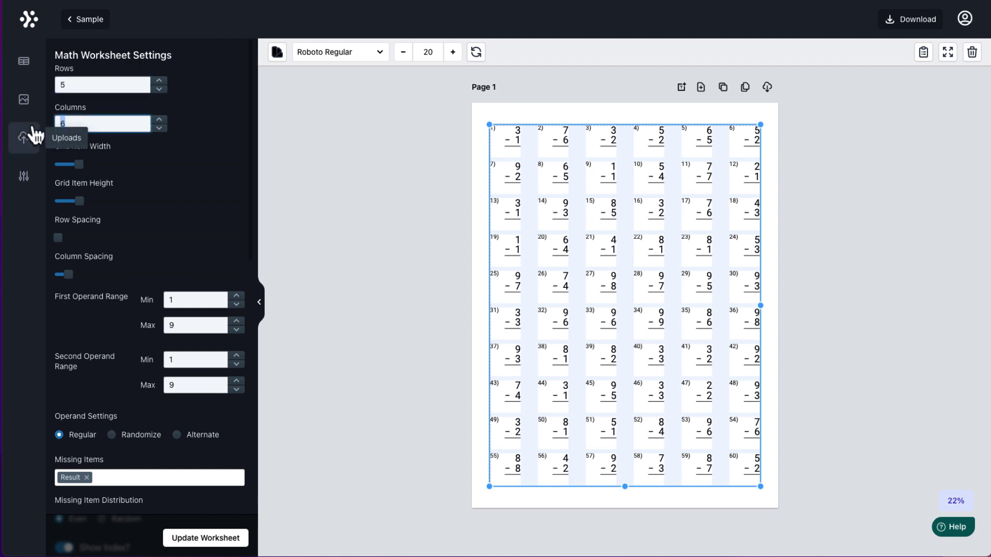
type("4")
Step: Set subtraction operand ranges to 0–5, regenerate, and move the grid below the addition grid
left_click_drag(178, 299, 126, 297)
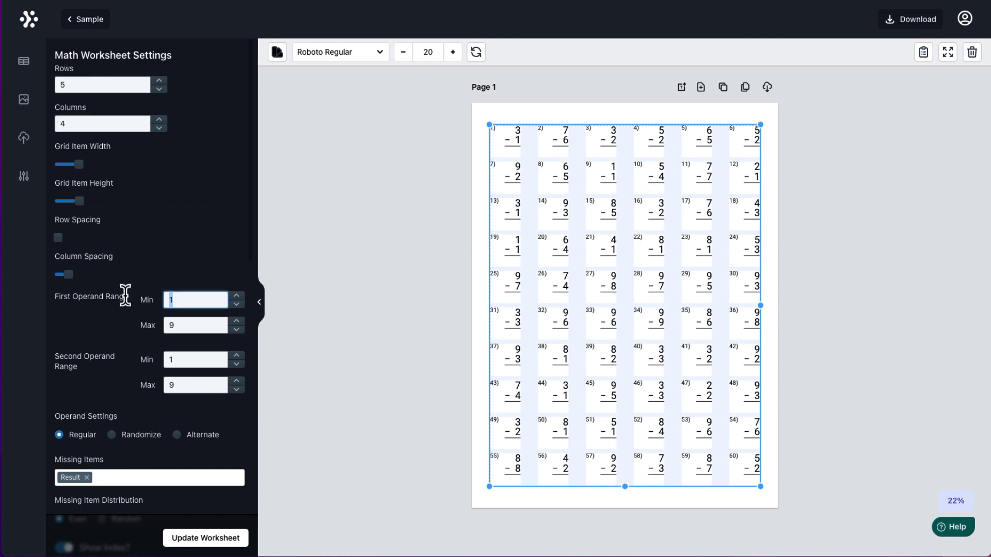
left_click(173, 304)
left_click_drag(193, 323, 117, 318)
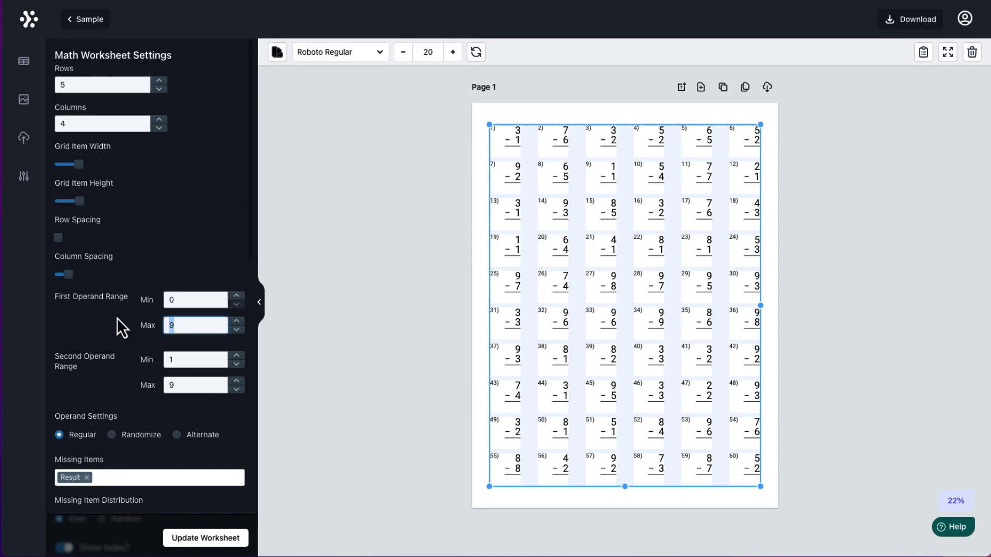
type("5")
left_click_drag(195, 360, 107, 350)
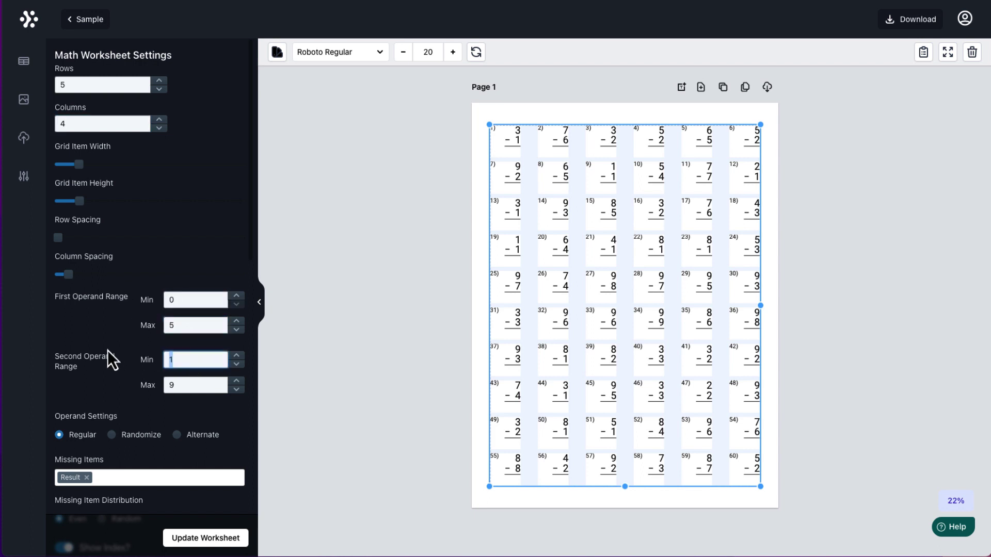
left_click_drag(197, 395, 133, 391)
type("5")
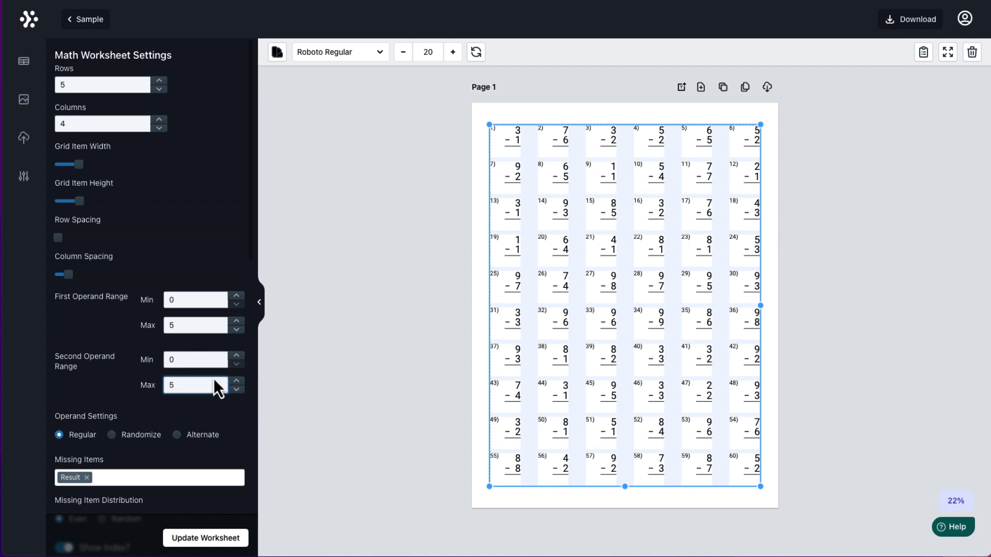
left_click(205, 547)
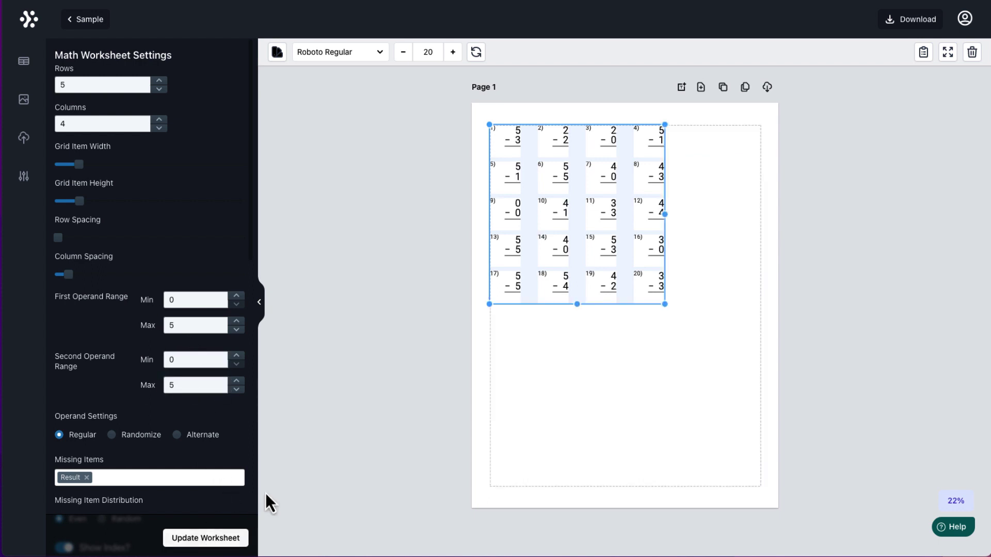
left_click_drag(555, 248, 558, 426)
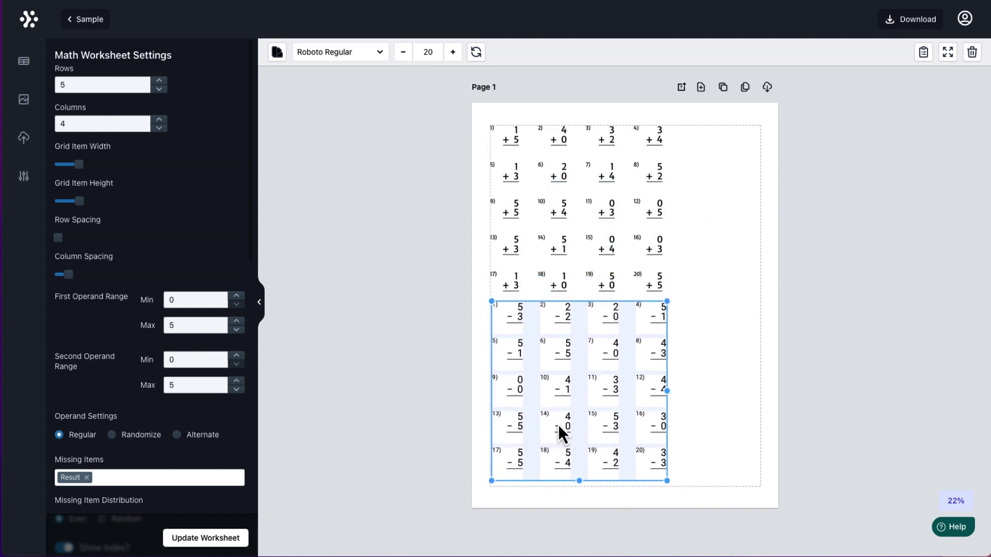
left_click(611, 394)
Step: Switch the subtraction grid's font to Basic Regular by searching 'bas'
left_click(579, 206)
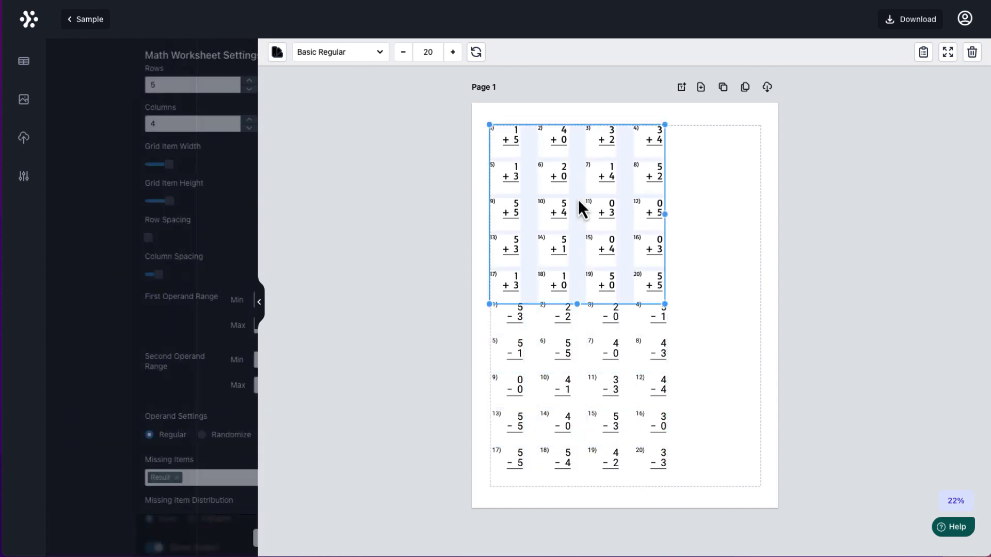
left_click(578, 351)
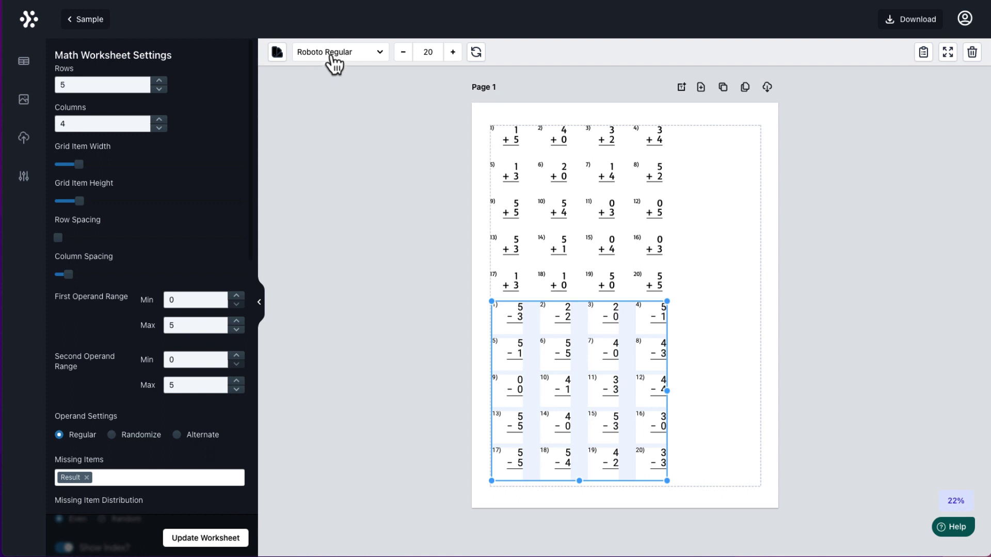
left_click(334, 62)
triple_click(154, 58)
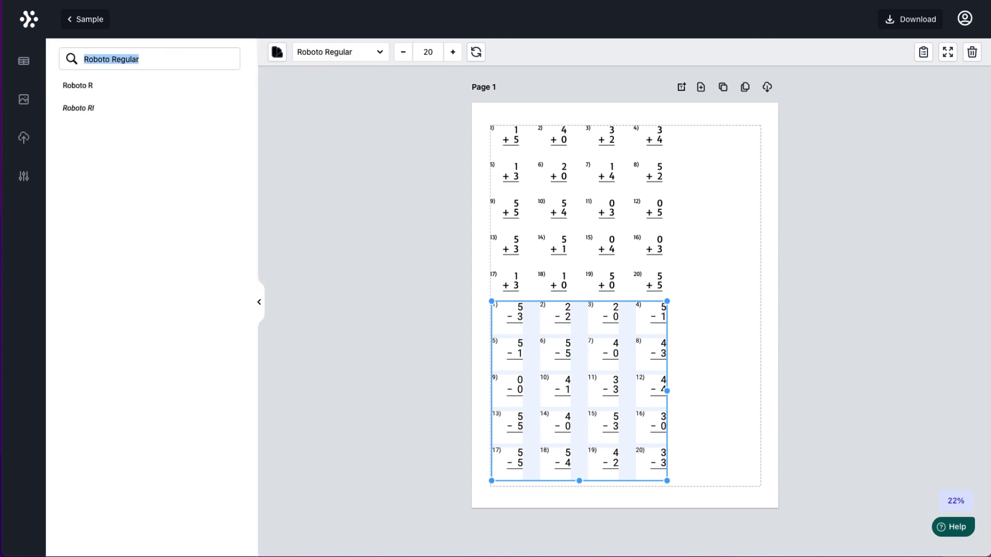
type("bas")
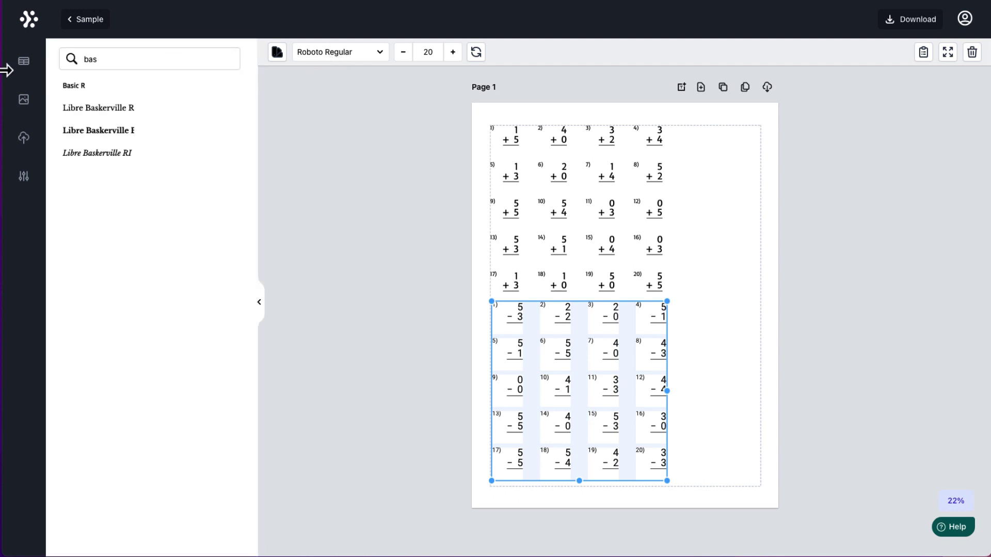
left_click(93, 87)
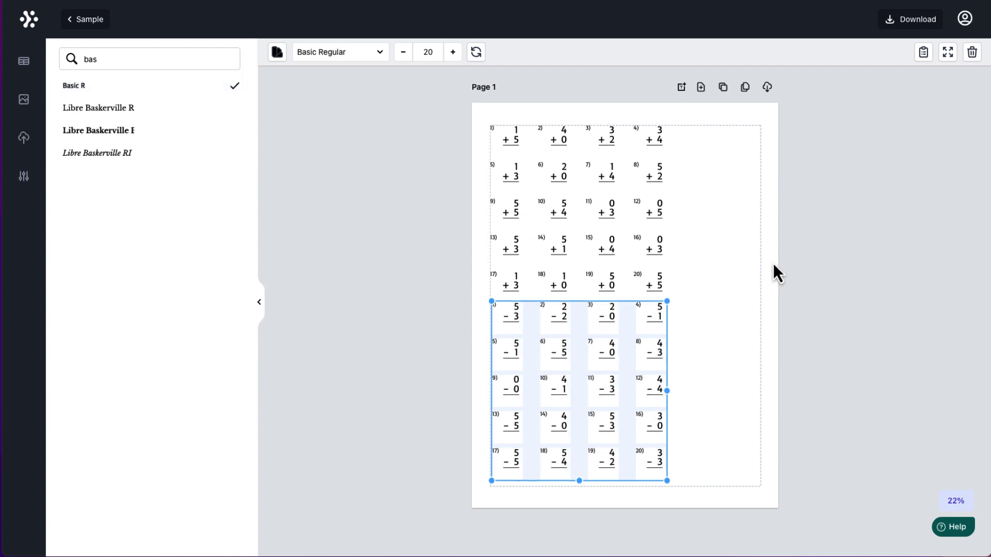
left_click(744, 261)
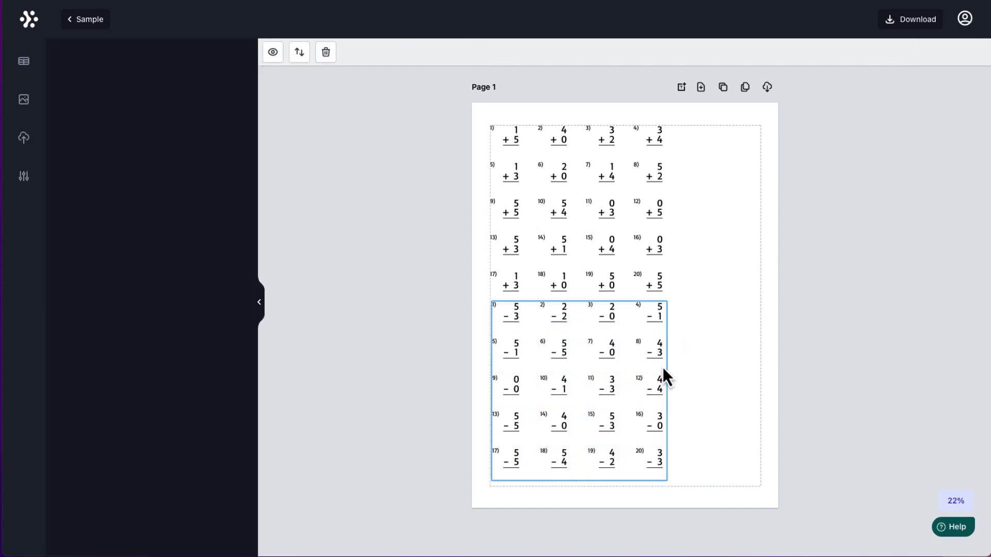
left_click(605, 361)
Step: Bring up the subtraction grid's Math Worksheet Settings and find the Start Index At option
left_click(751, 347)
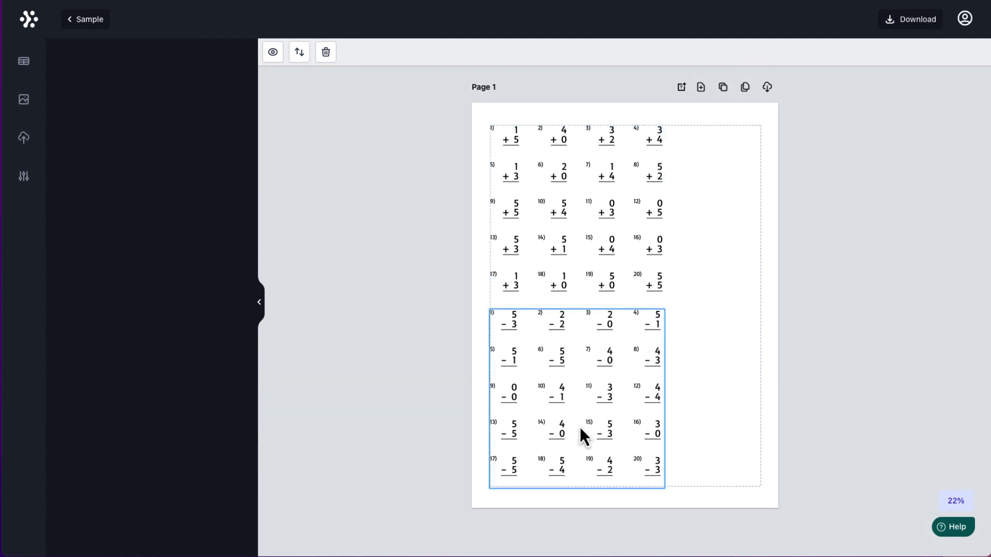
left_click(576, 411)
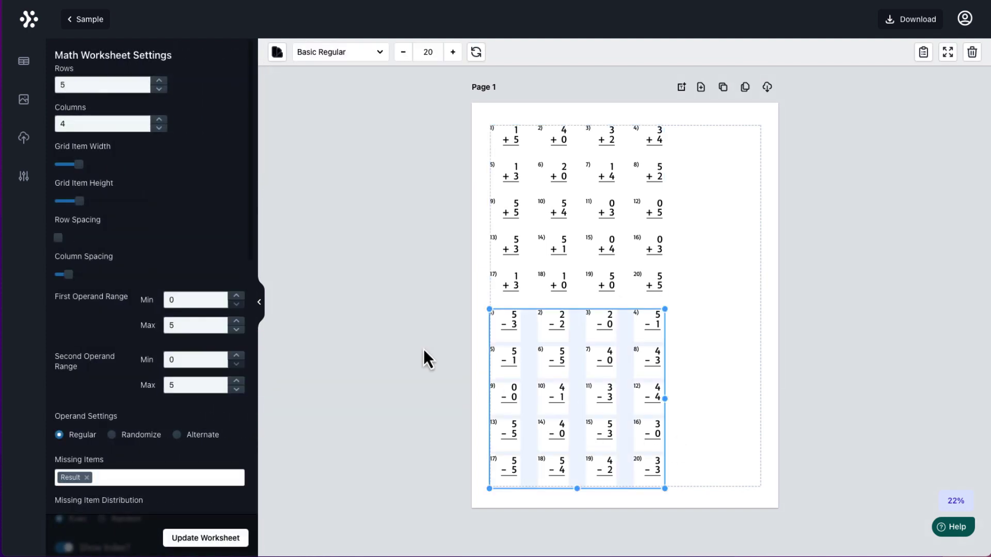
scroll(128, 294, "down", 5)
scroll(129, 295, "down", 1)
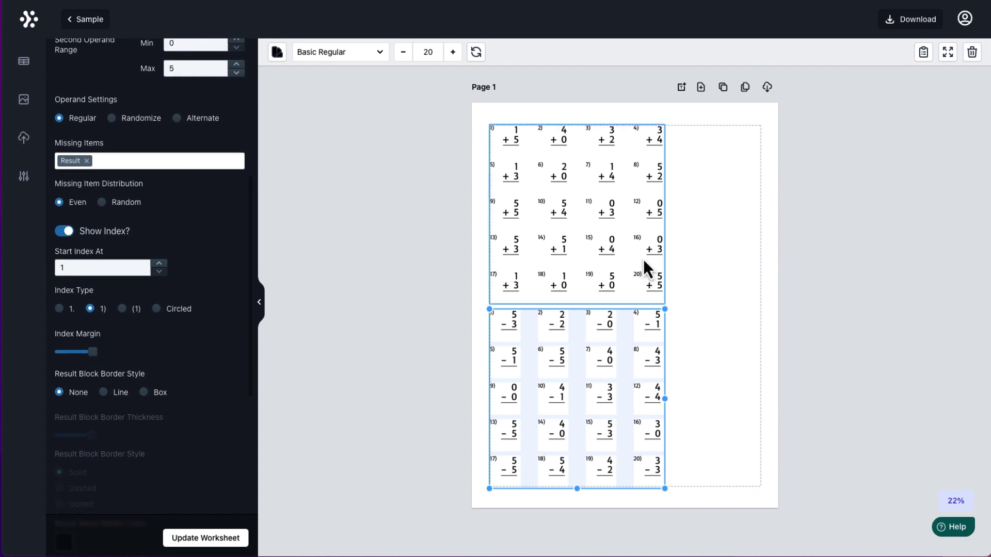
scroll(106, 352, "down", 8)
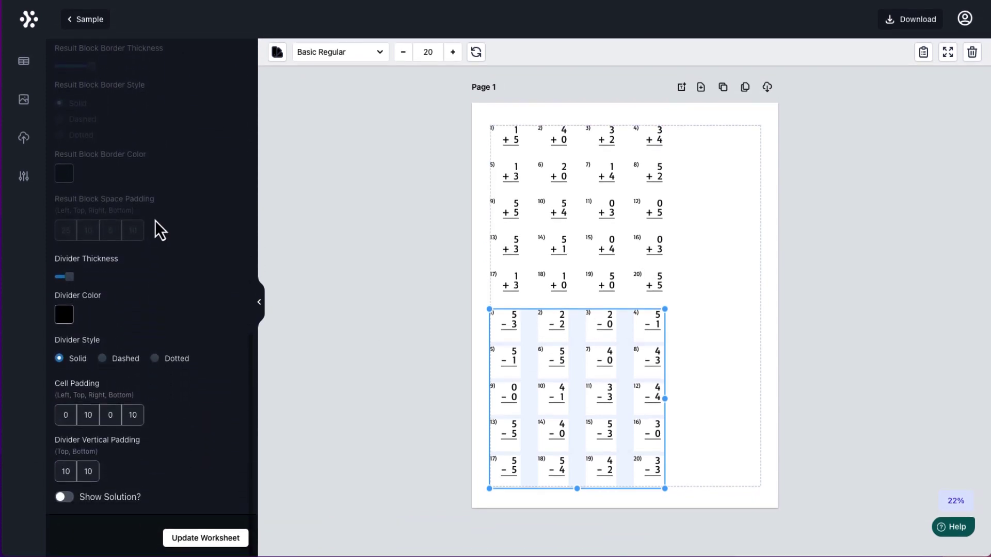
scroll(158, 267, "up", 4)
scroll(158, 266, "up", 9)
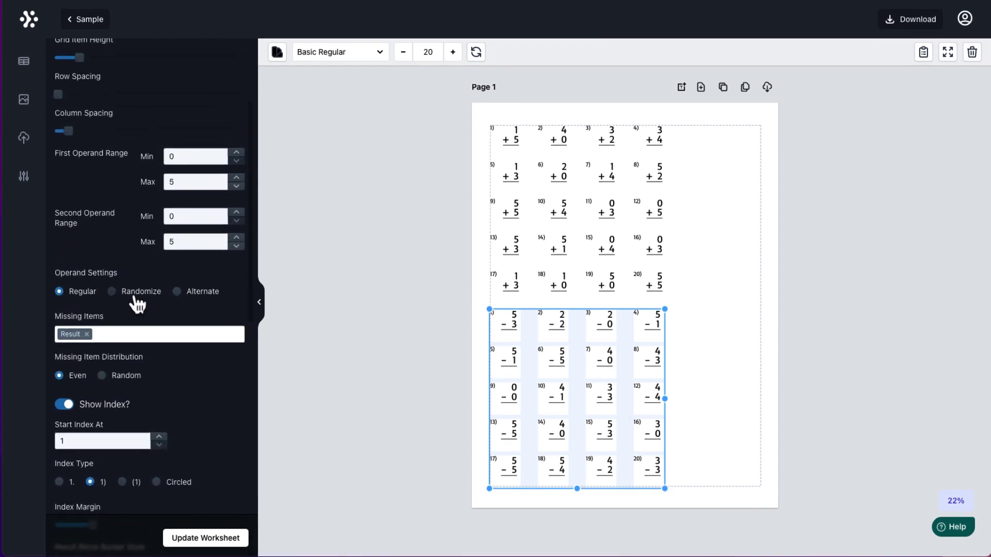
scroll(144, 419, "down", 2)
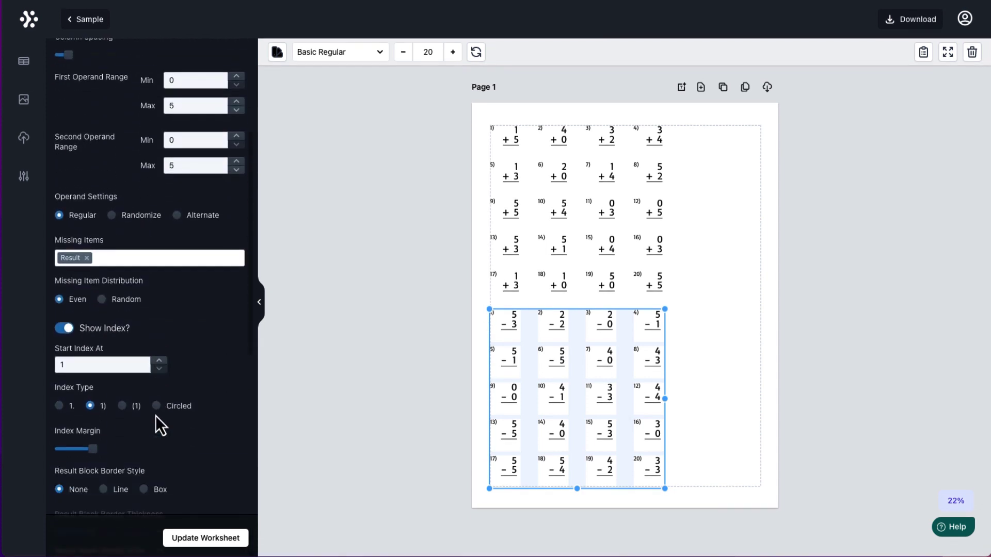
Step: Set Start Index At to 21 so subtraction problems are numbered 21) to 40)
left_click(71, 365)
key("BackSpace")
type("21")
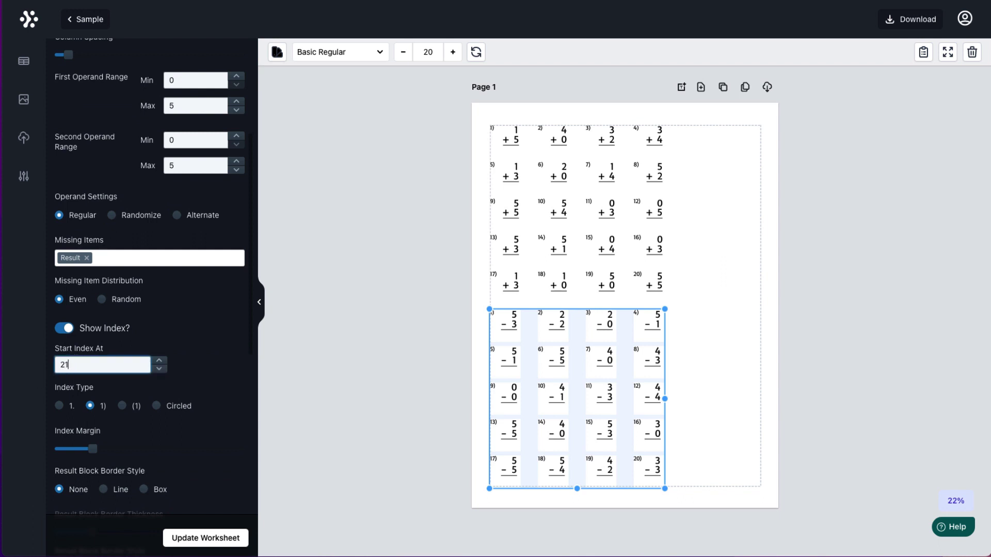
left_click(233, 545)
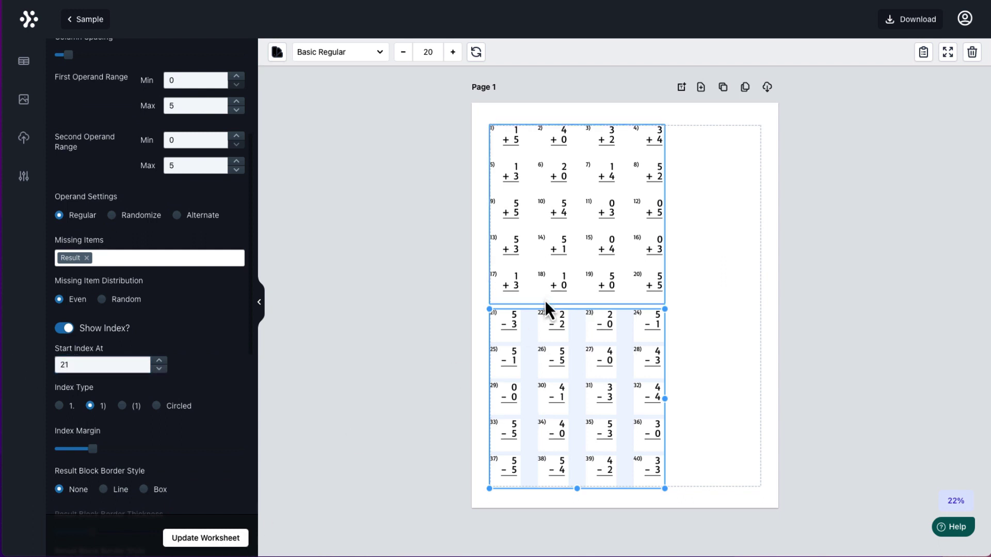
left_click(599, 367)
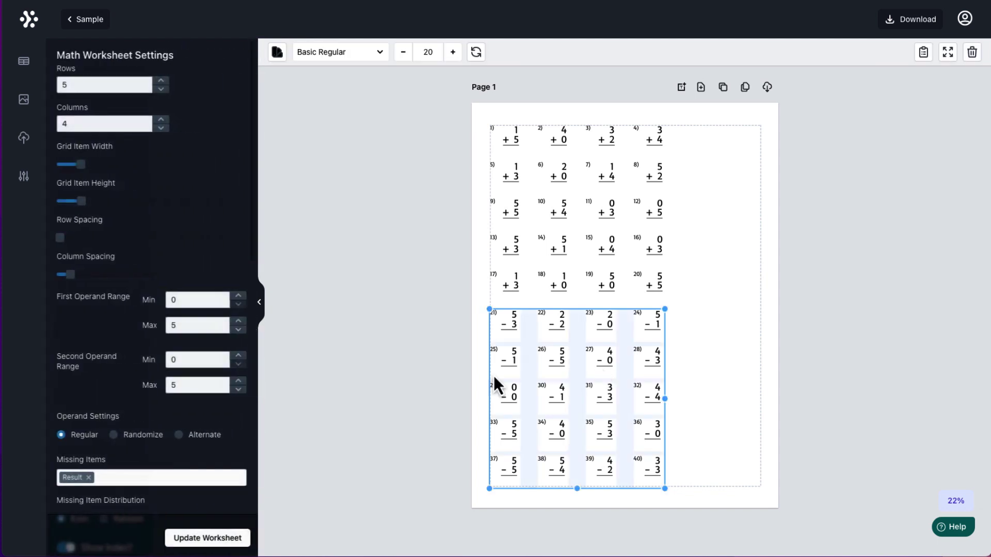
scroll(129, 459, "down", 8)
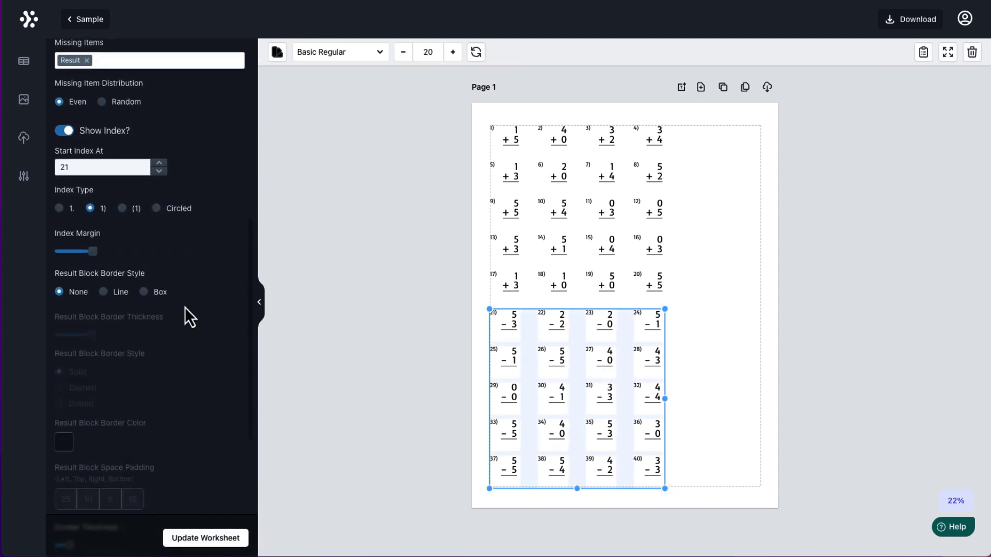
scroll(171, 259, "down", 5)
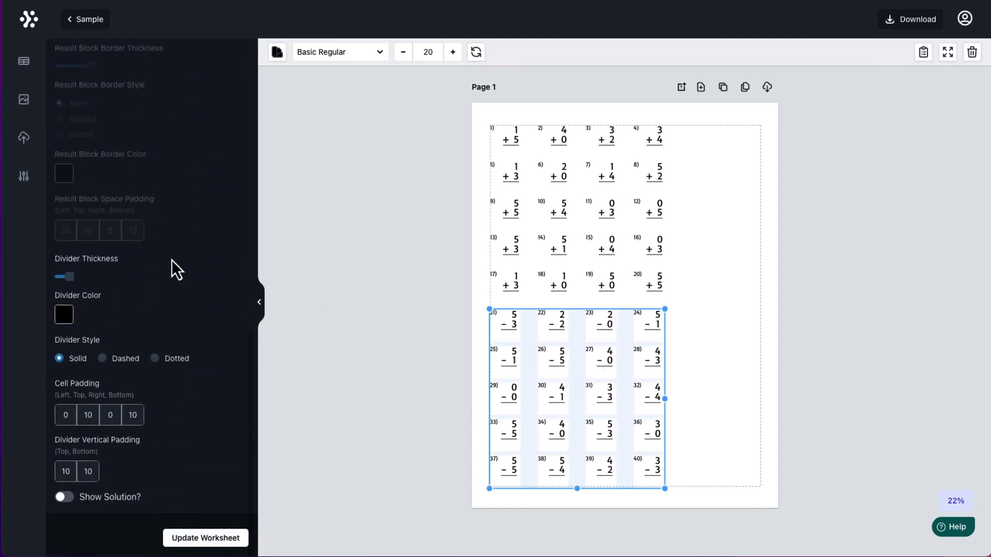
left_click(706, 272)
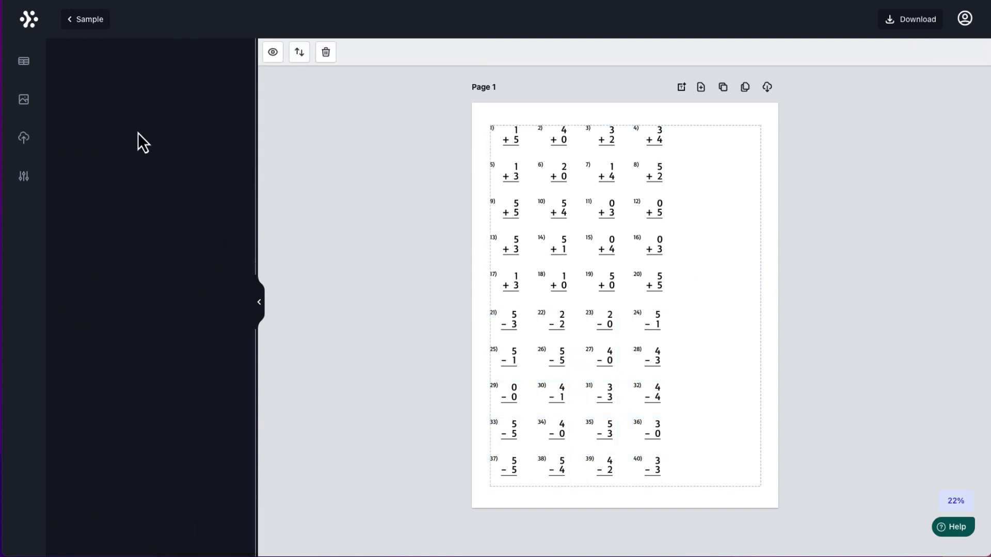
Step: From the full Animals image set, add a sitting bear and a camel to Page 1, resized and positioned
left_click(24, 101)
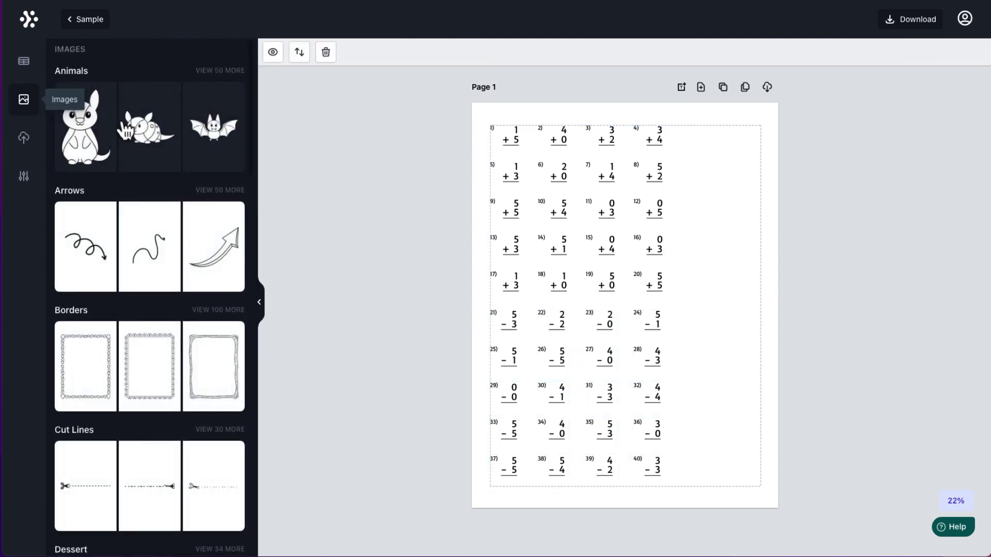
left_click(227, 70)
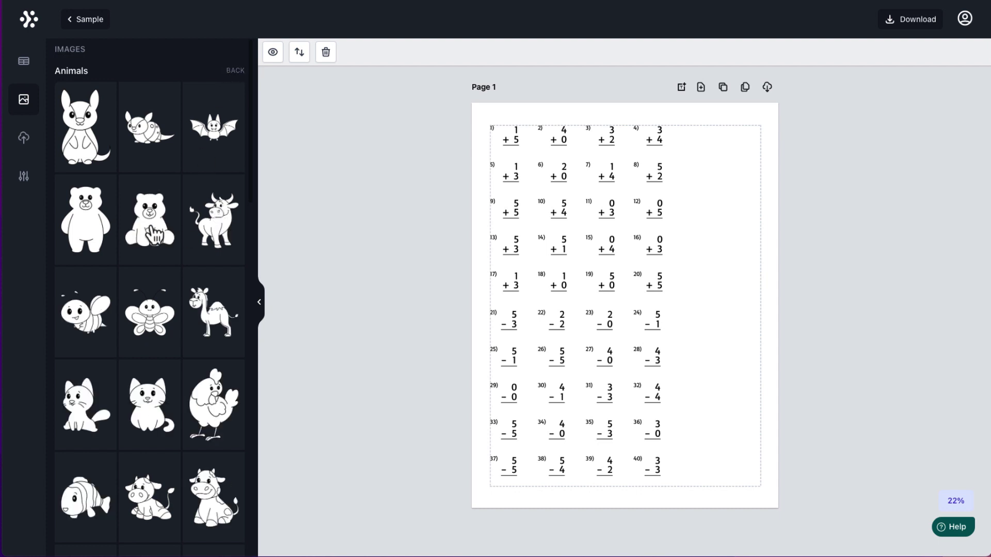
left_click(153, 235)
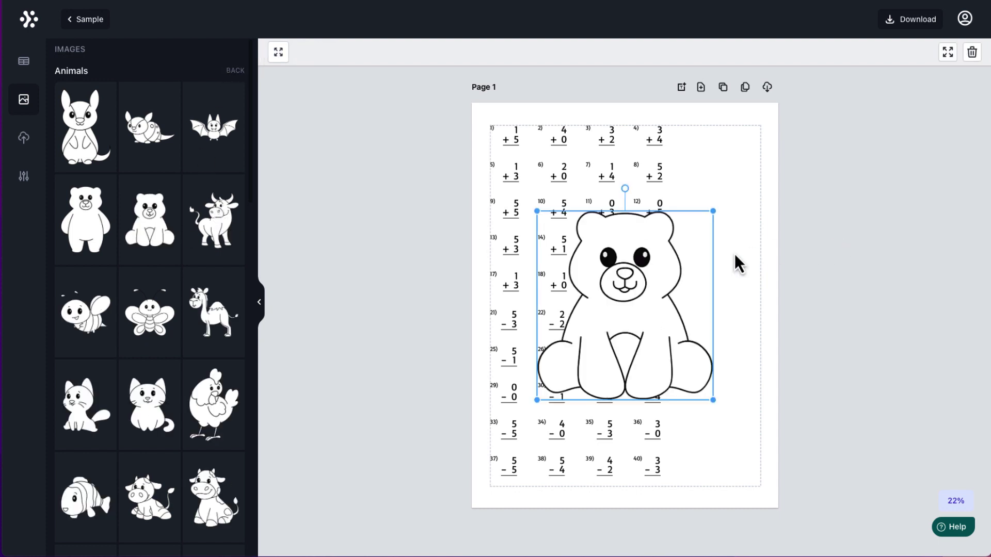
left_click_drag(713, 211, 602, 320)
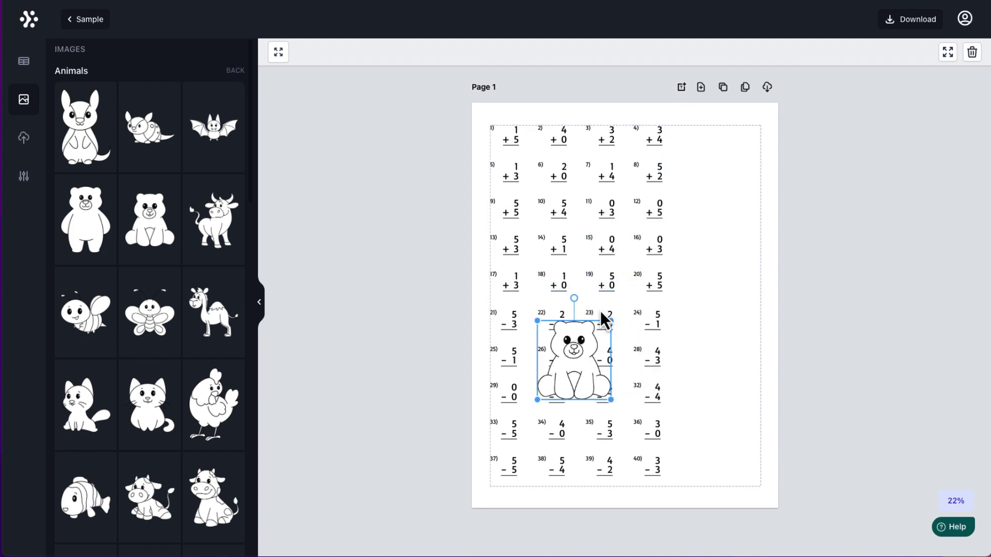
left_click_drag(575, 351, 713, 416)
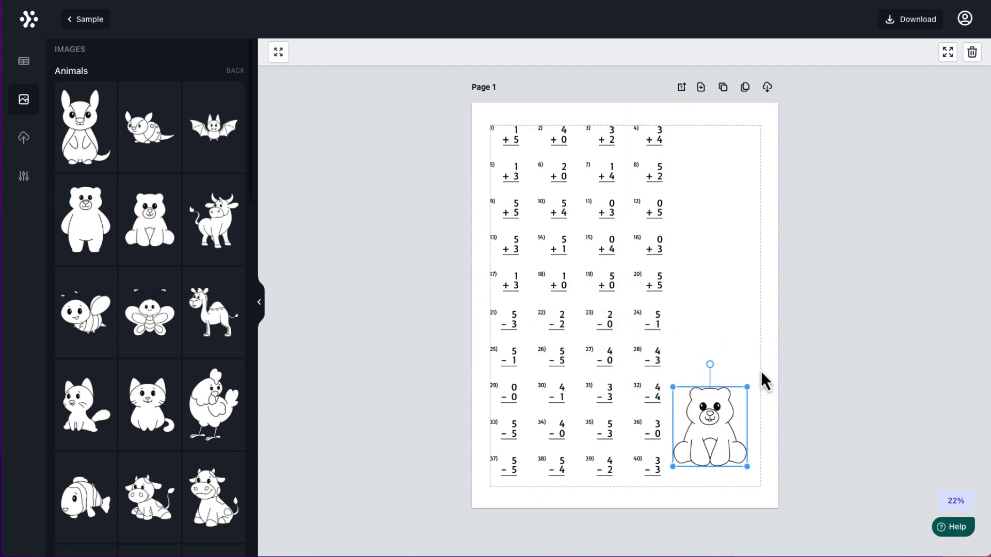
left_click(212, 333)
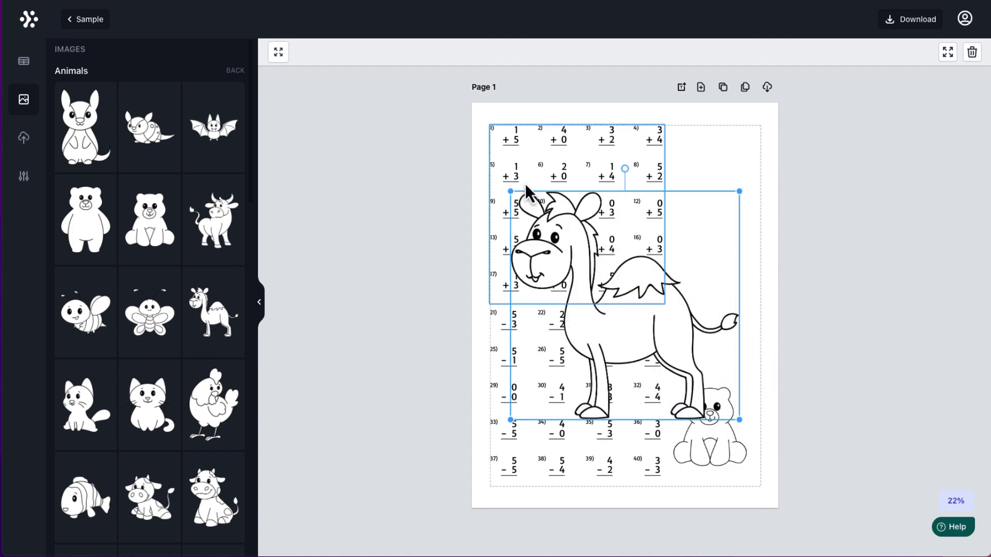
left_click_drag(513, 193, 626, 310)
left_click_drag(681, 383, 685, 282)
left_click_drag(768, 324, 719, 296)
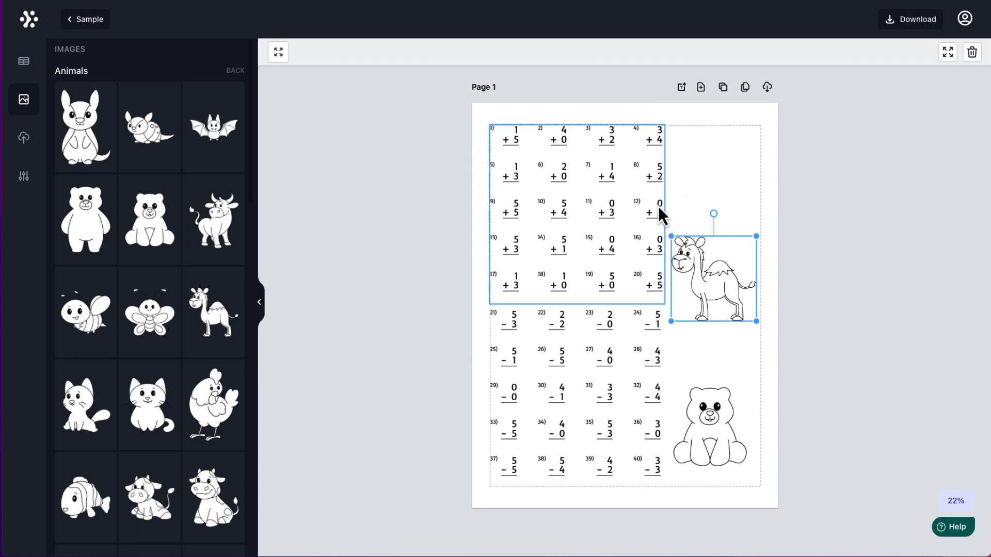
Step: Delete the bear and camel pictures from Page 1
left_click(707, 425)
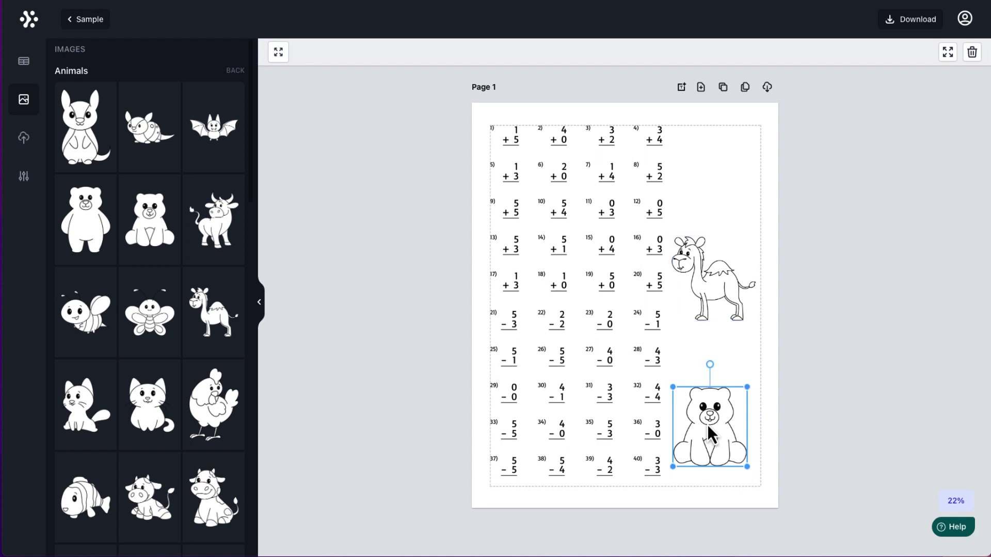
left_click(723, 302)
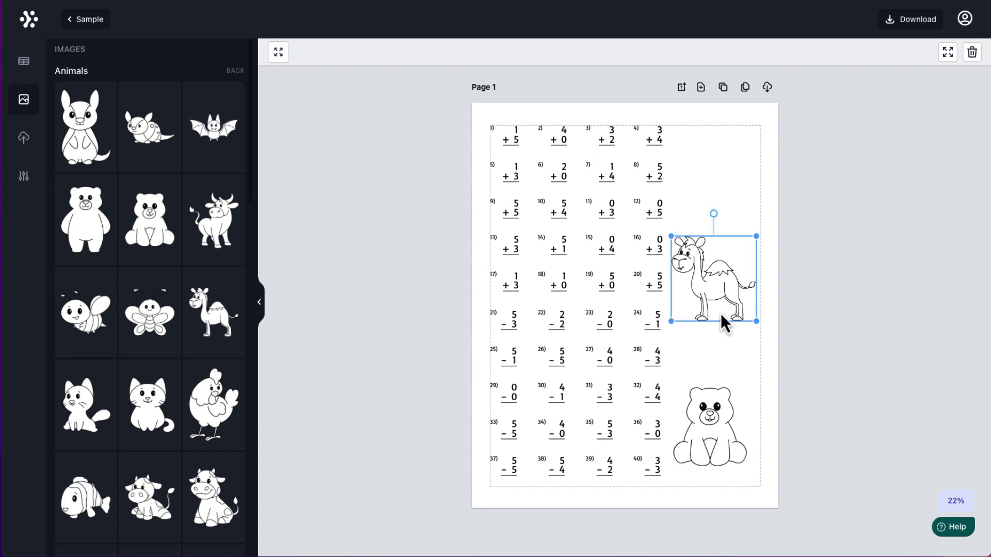
left_click(719, 416)
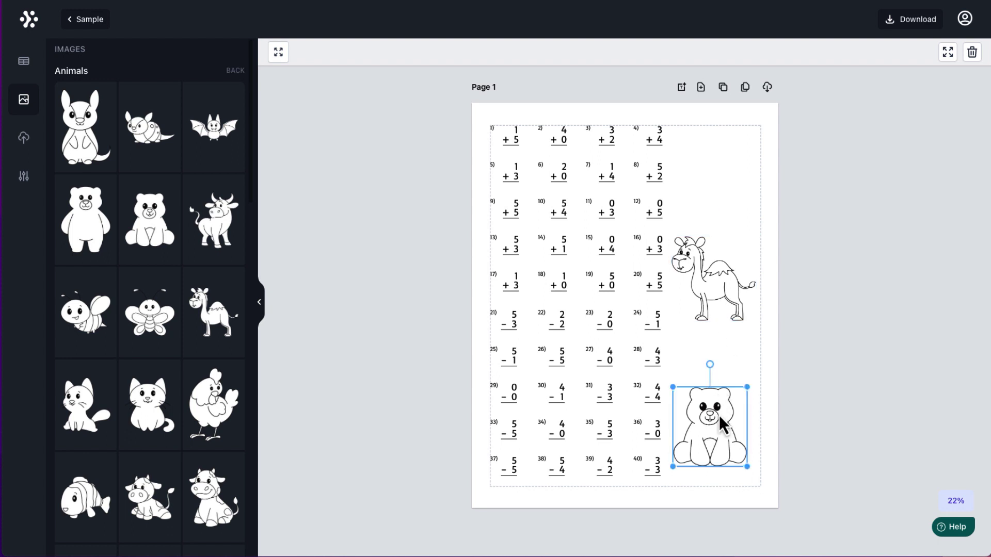
key("Delete")
left_click(731, 287)
key("Delete")
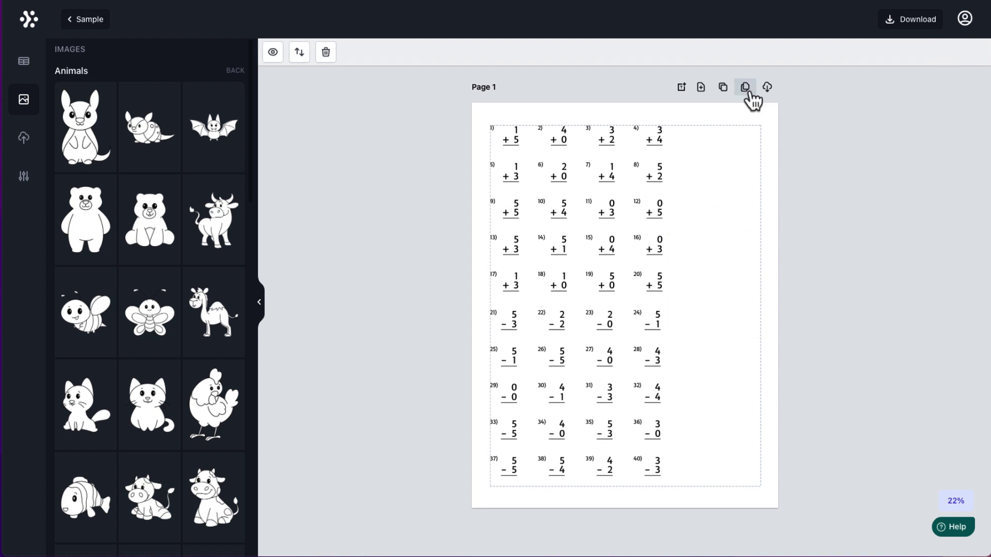
Step: Clone Page 1 to create a second addition/subtraction page
left_click(722, 88)
scroll(757, 206, "up", 8)
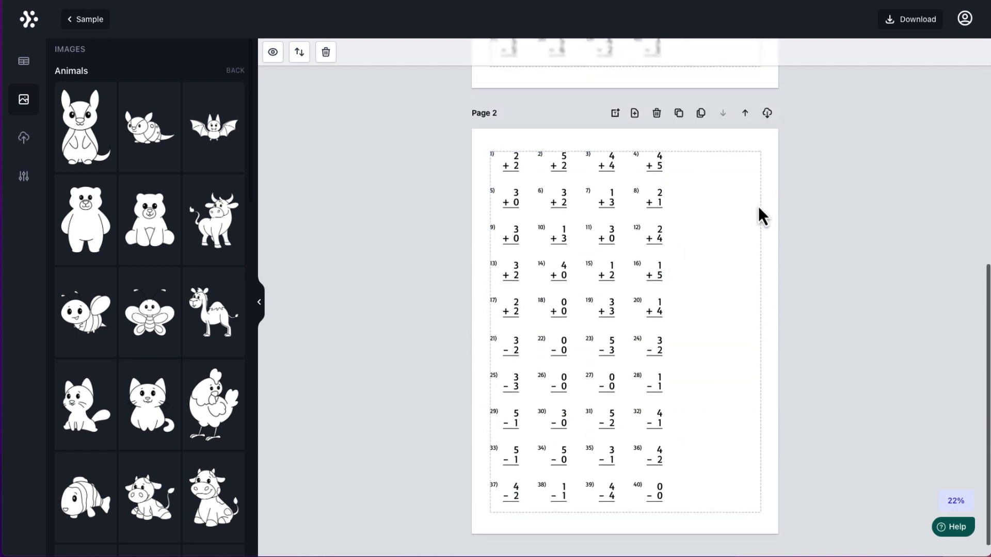
scroll(757, 206, "down", 8)
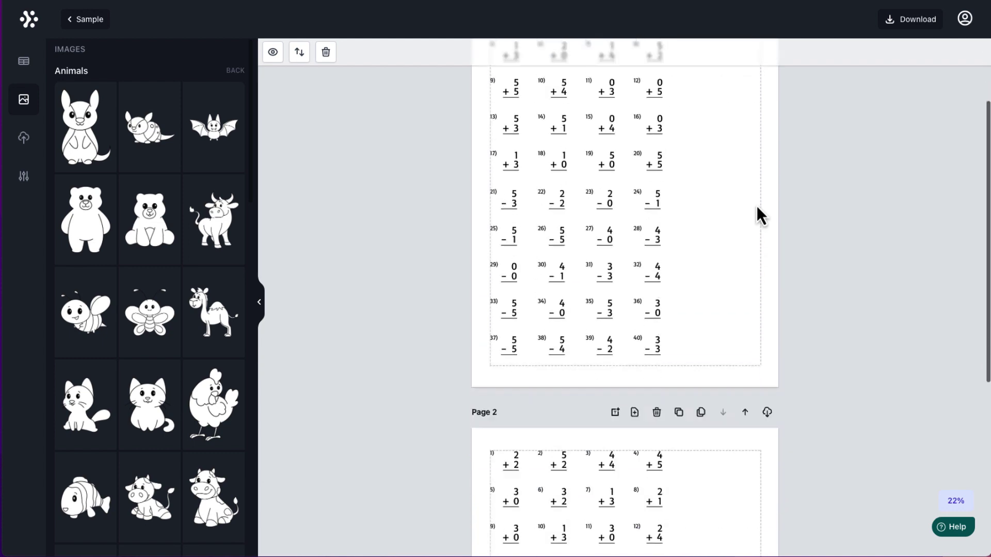
scroll(756, 205, "up", 7)
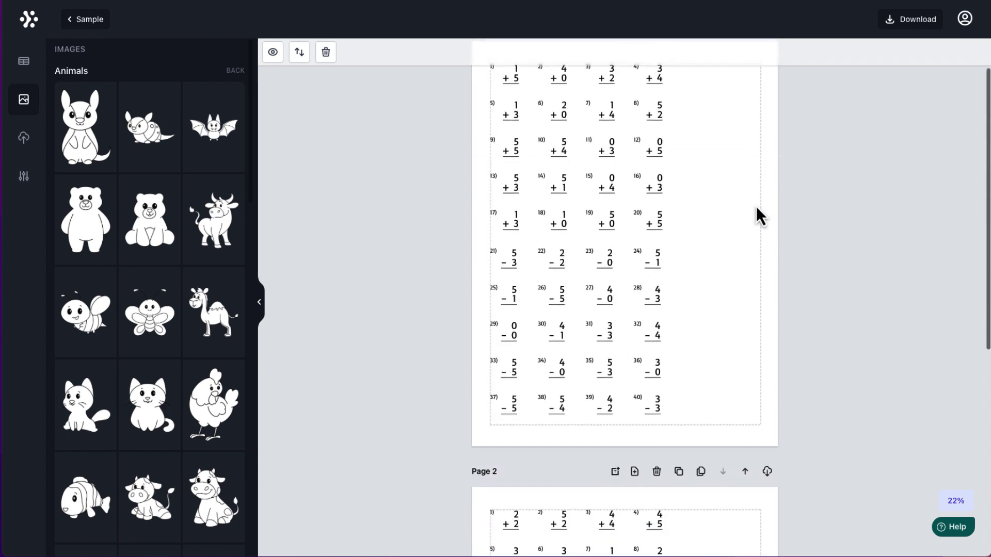
scroll(757, 206, "down", 7)
scroll(723, 122, "up", 4)
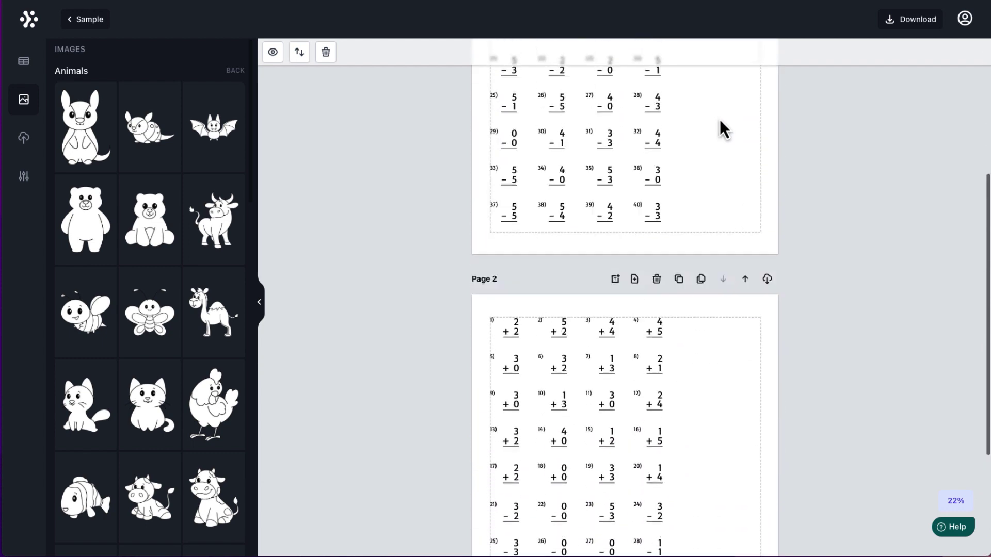
scroll(712, 232, "down", 1)
scroll(709, 266, "up", 3)
scroll(707, 266, "down", 5)
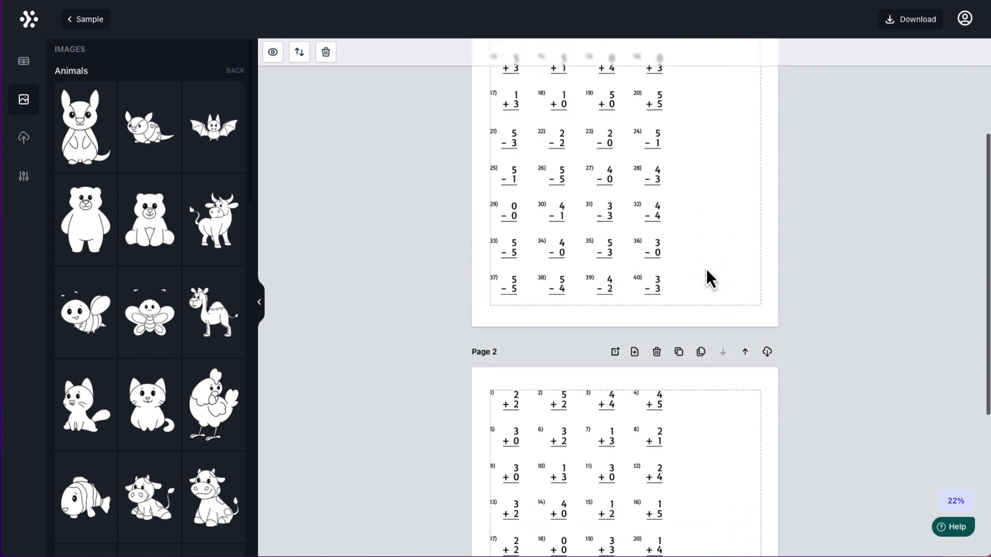
Step: Bulk-clone Page 2 with 8 copies
left_click(701, 124)
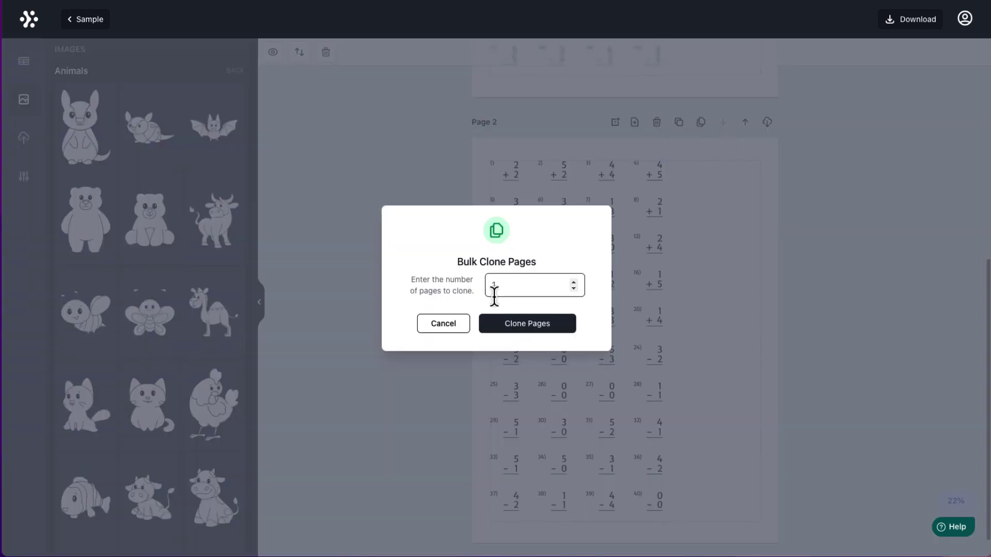
double_click(508, 286)
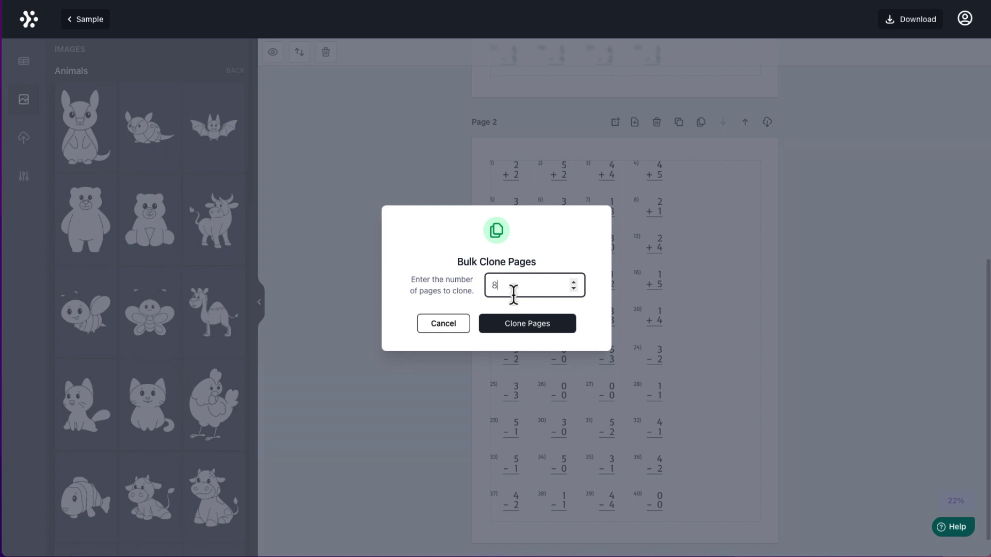
left_click(529, 325)
scroll(720, 287, "down", 1)
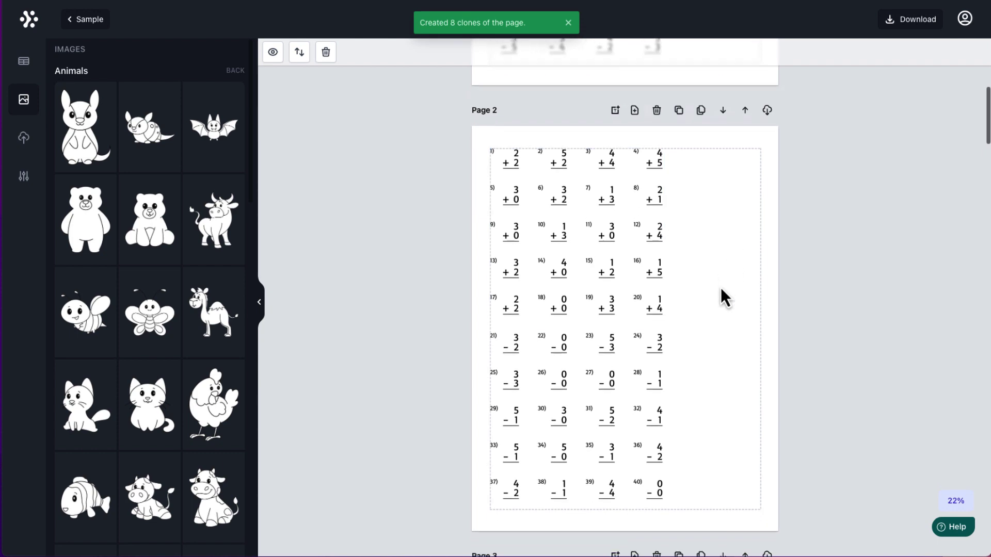
scroll(721, 287, "down", 20)
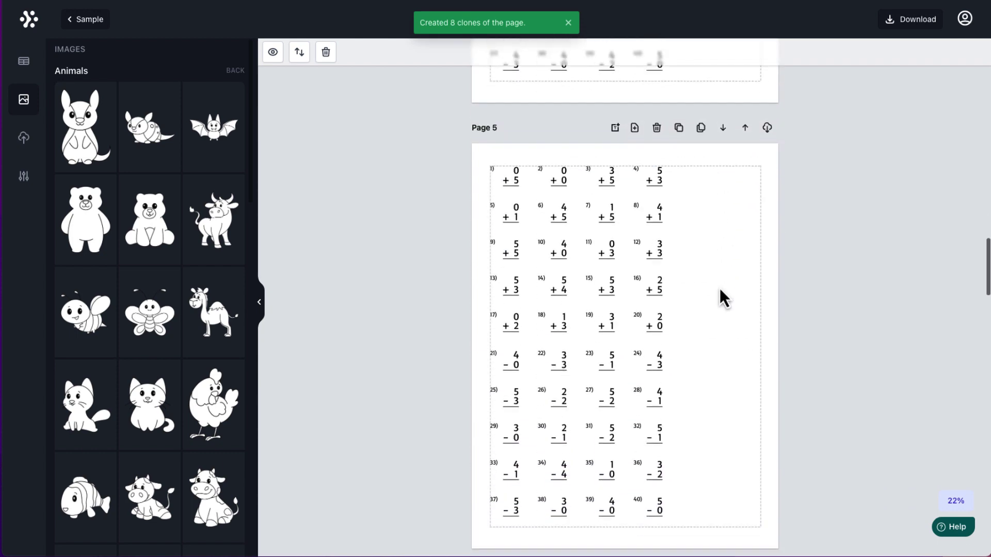
scroll(719, 288, "down", 20)
scroll(719, 286, "up", 20)
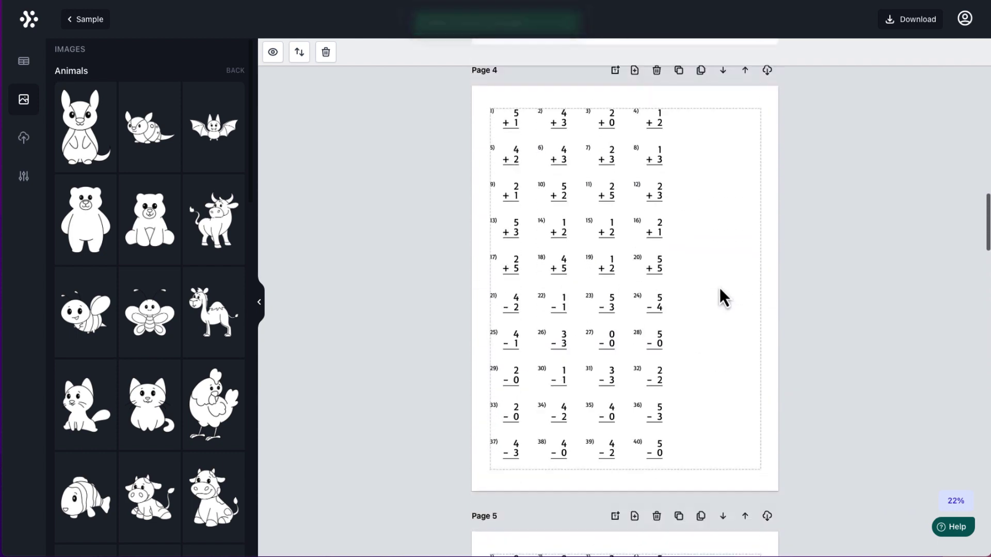
scroll(719, 286, "down", 5)
scroll(719, 289, "up", 20)
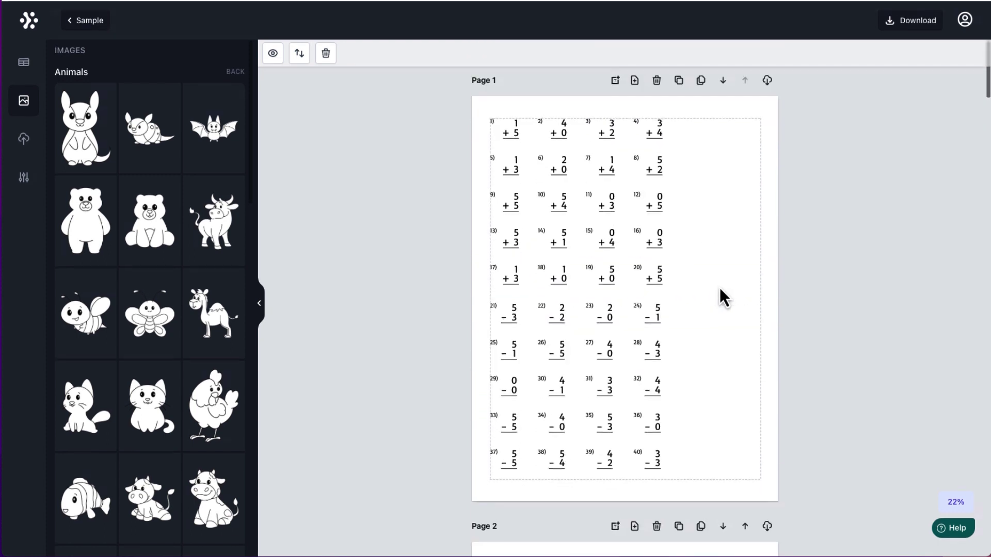
Step: Add a text box to Page 1 and narrow it to fit the right margin
left_click(614, 87)
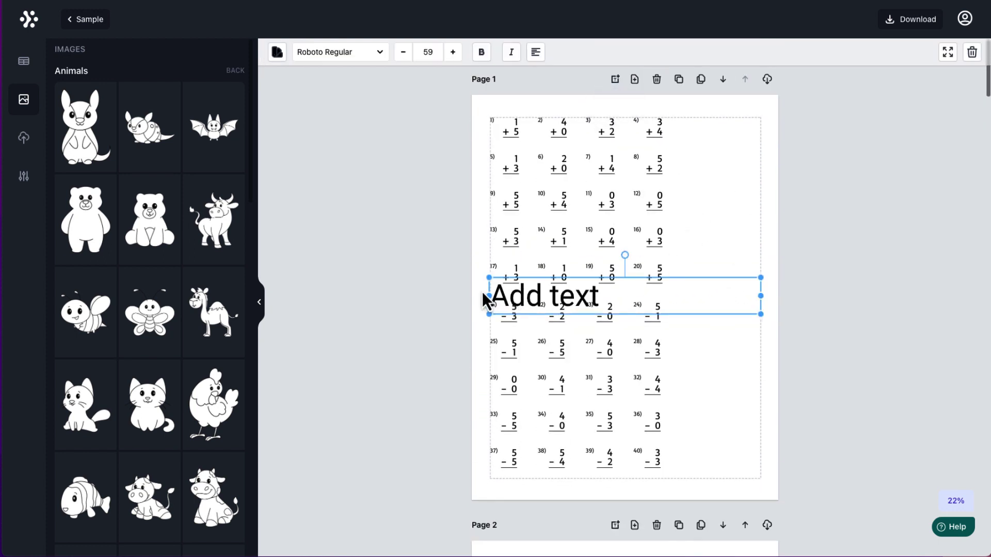
left_click_drag(485, 296, 679, 297)
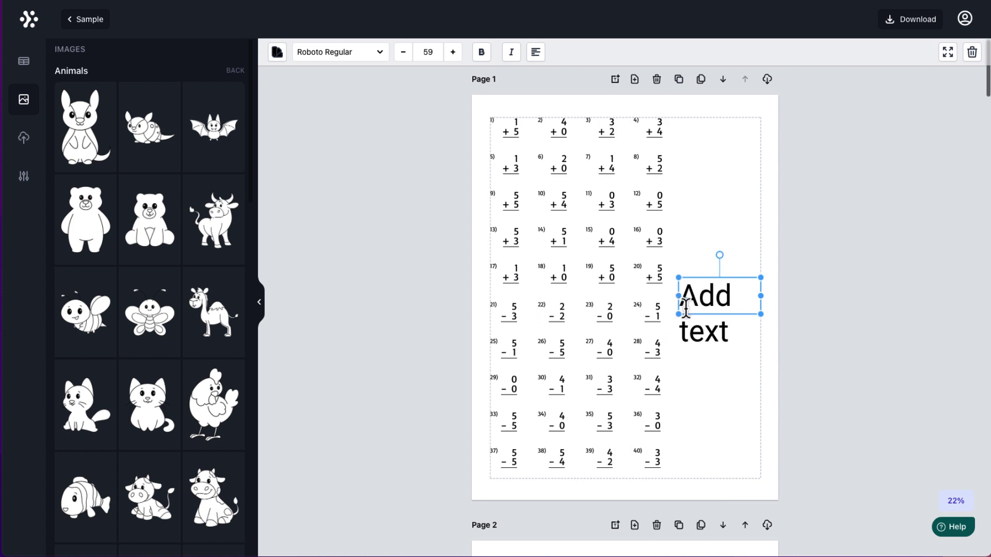
double_click(727, 335)
left_click_drag(728, 333, 679, 292)
left_click(679, 296)
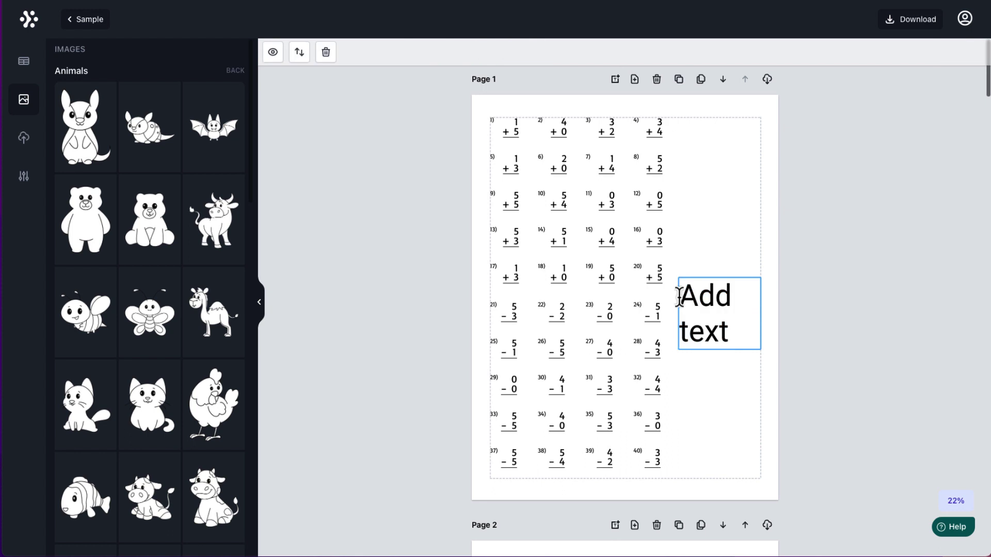
Step: Replace the 'Add text' placeholder with 'Math Is Cool'
left_click(723, 330)
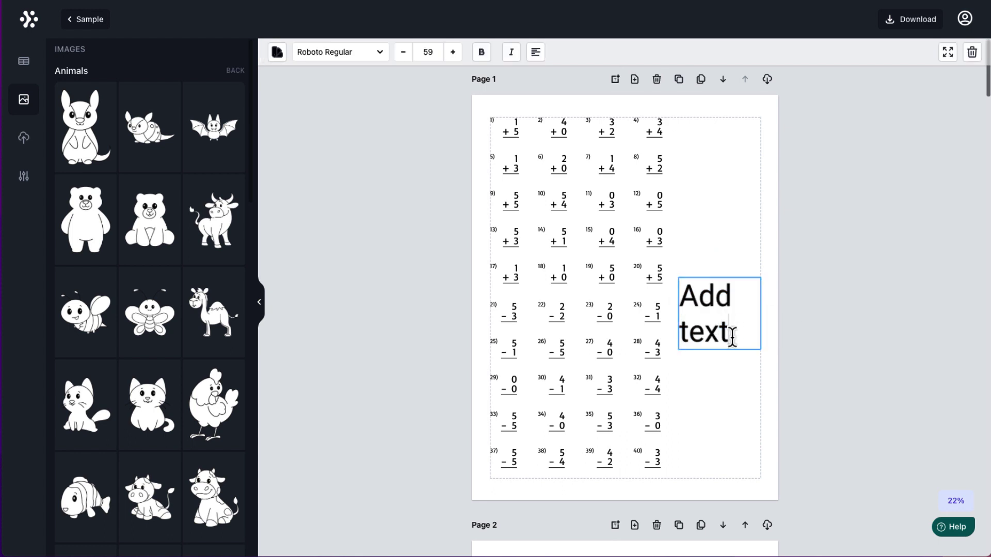
key("BackSpace")
key("BackSpace")
key("BackSpace")
key("BackSpace")
key("BackSpace")
key("BackSpace")
key("BackSpace")
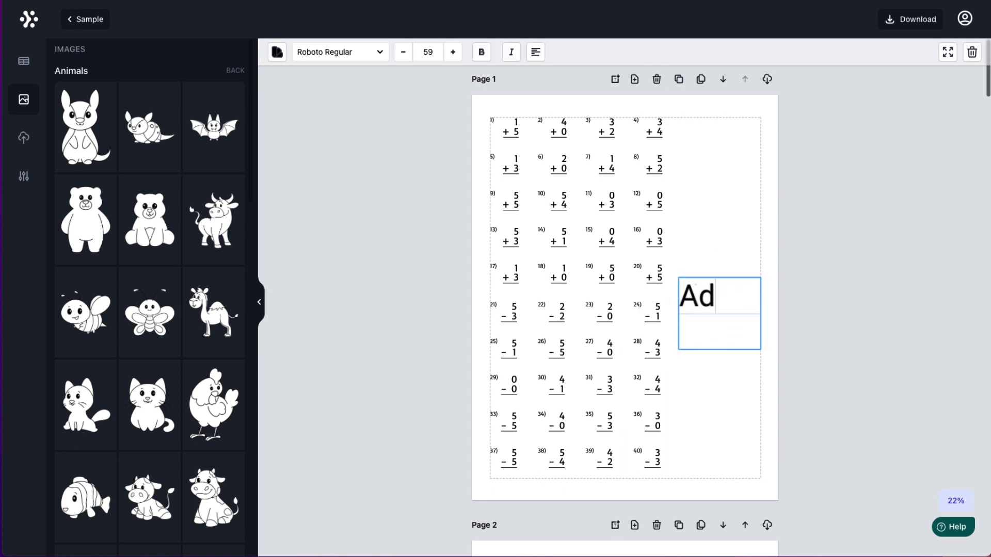
key("BackSpace")
type("Math")
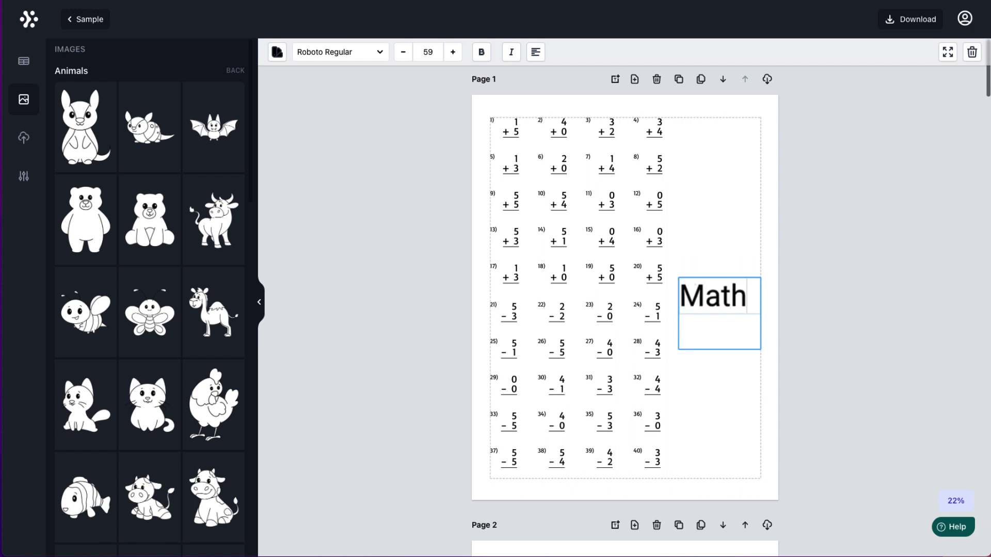
type(" Is Co")
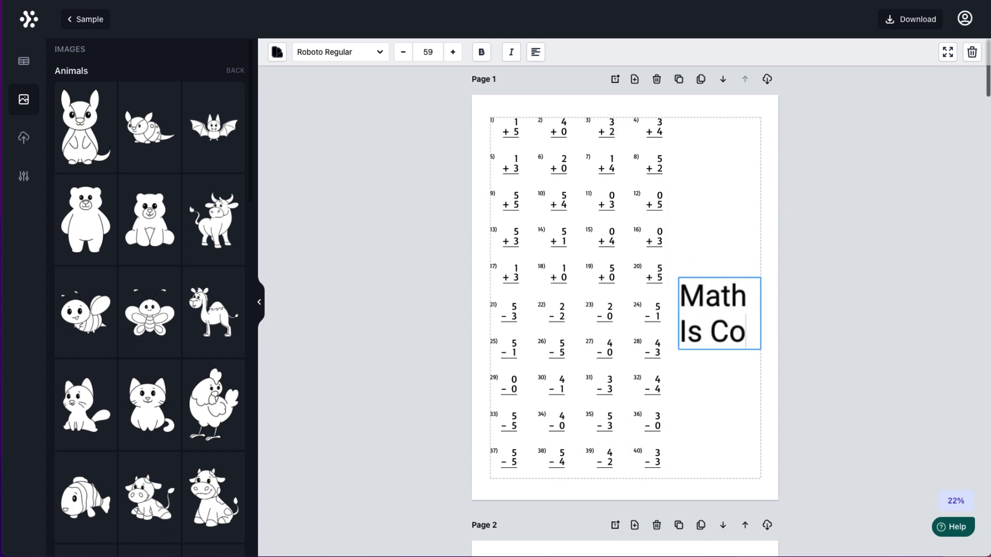
type("ol")
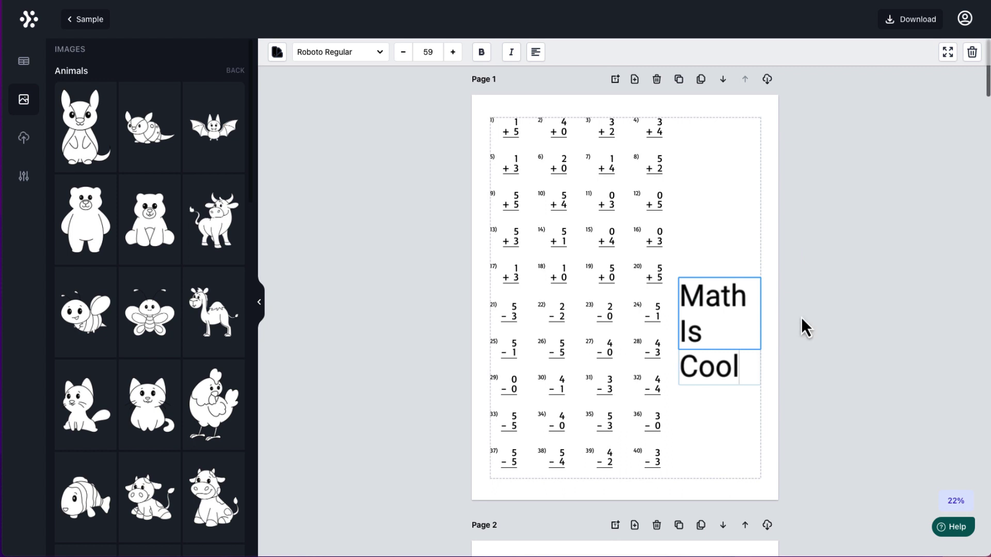
key("ctrl+a")
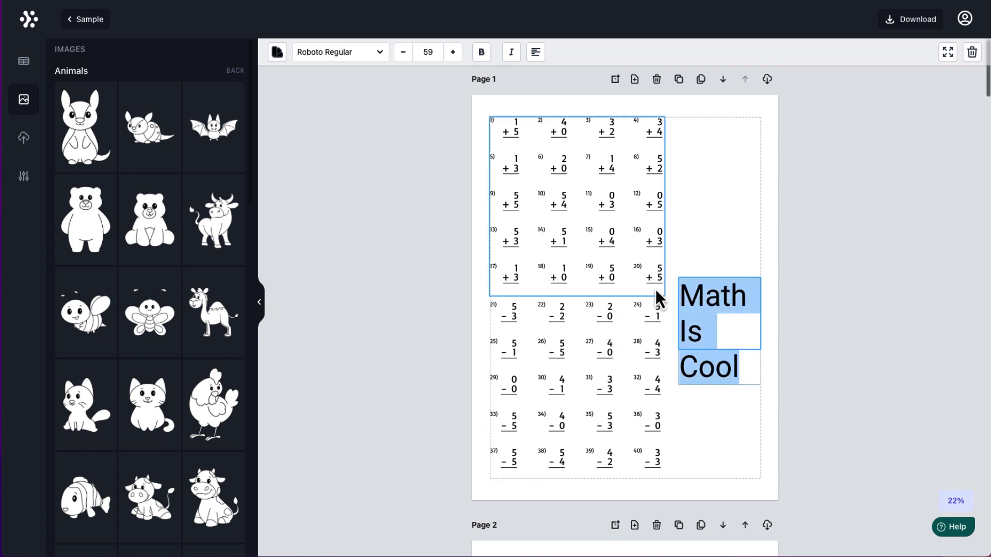
left_click(657, 295)
Step: Retype the box text as 'Math Is Cool' with a line break after 'Math'
left_click(729, 353)
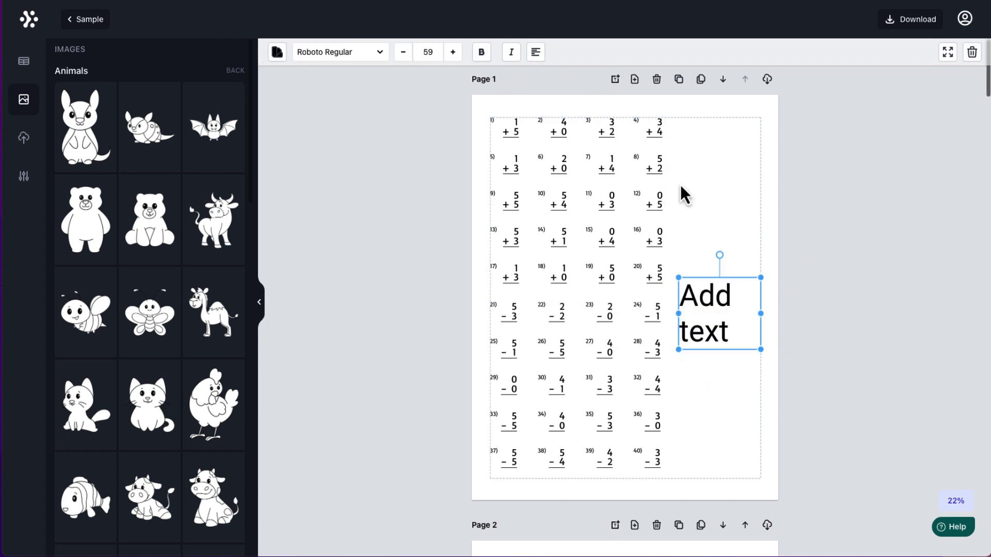
left_click(732, 339)
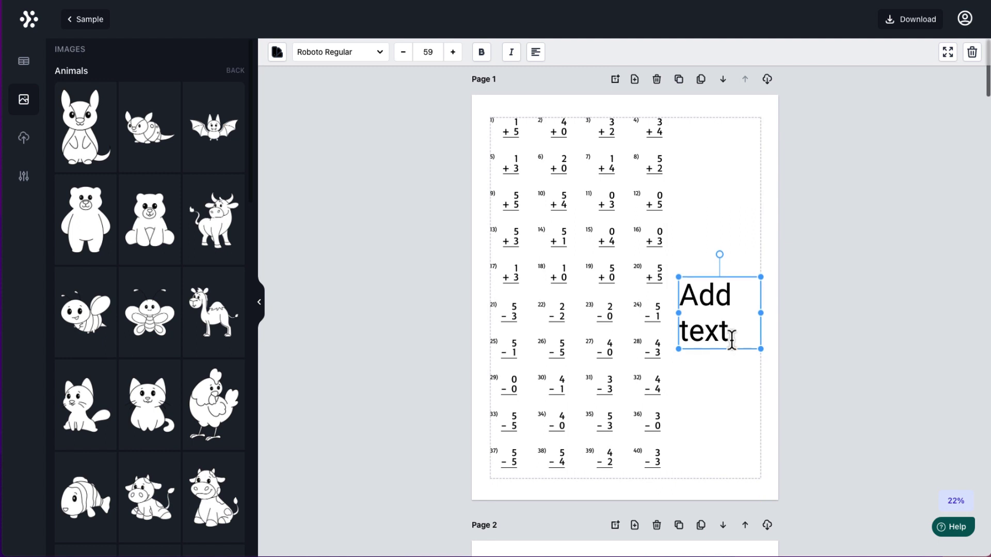
left_click_drag(732, 339, 686, 294)
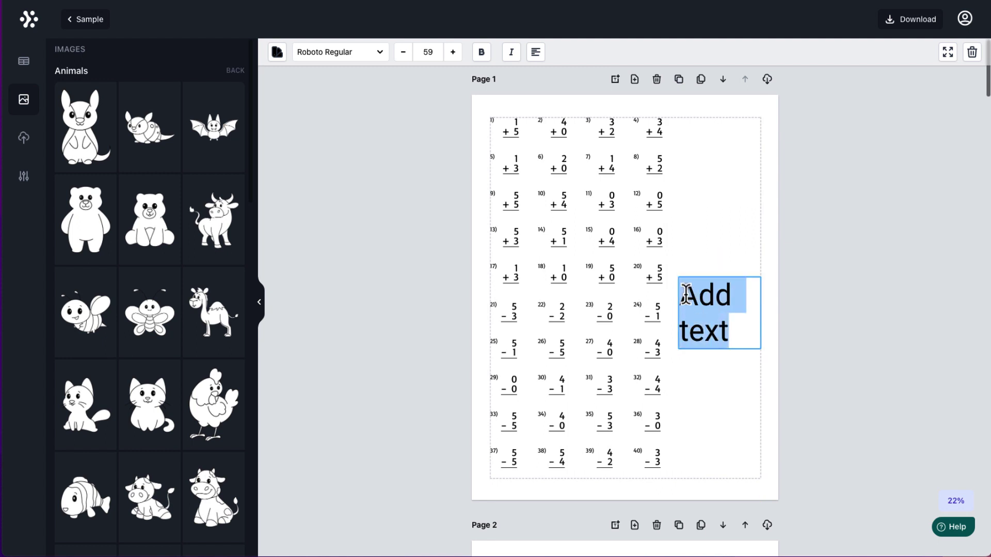
type("Math")
key("Return")
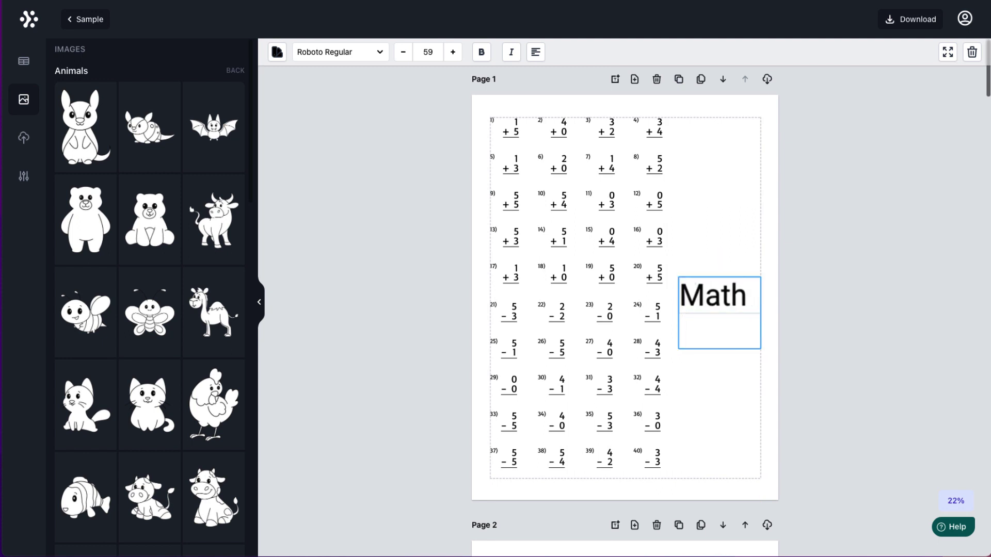
type("IsC")
key("BackSpace")
type("Col")
key("BackSpace")
type("ol")
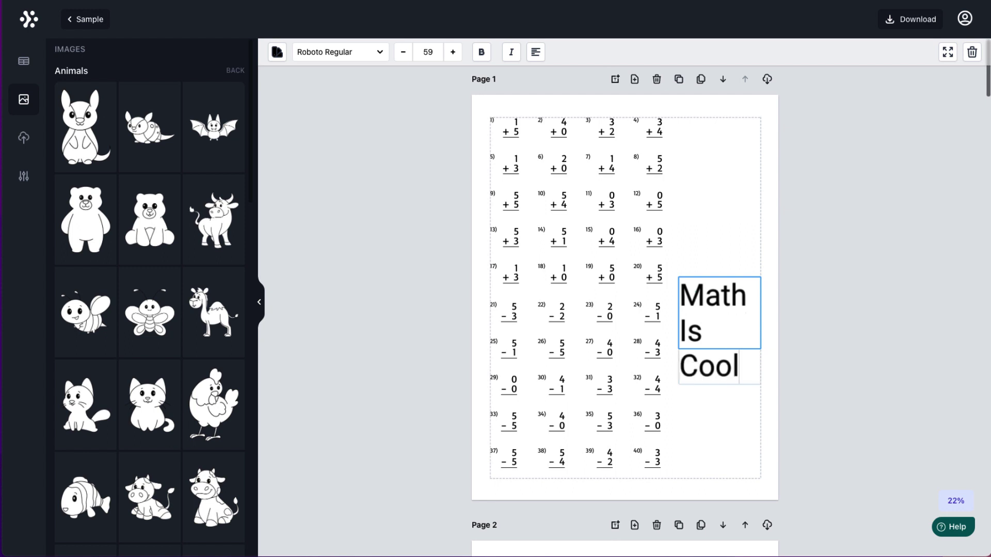
left_click(764, 361)
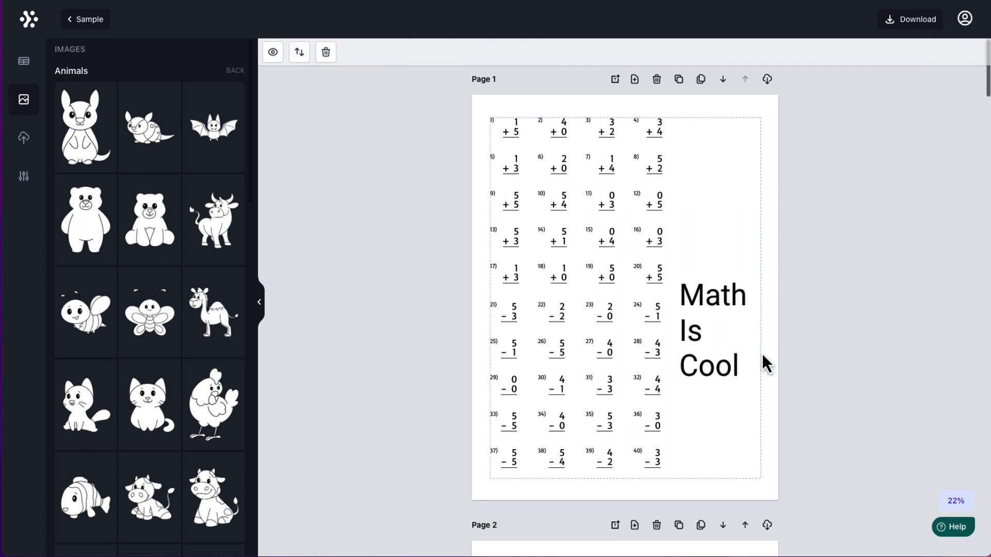
Step: Centre-align the 'Math Is Cool' text and move the box higher on the page
left_click(729, 365)
left_click(536, 51)
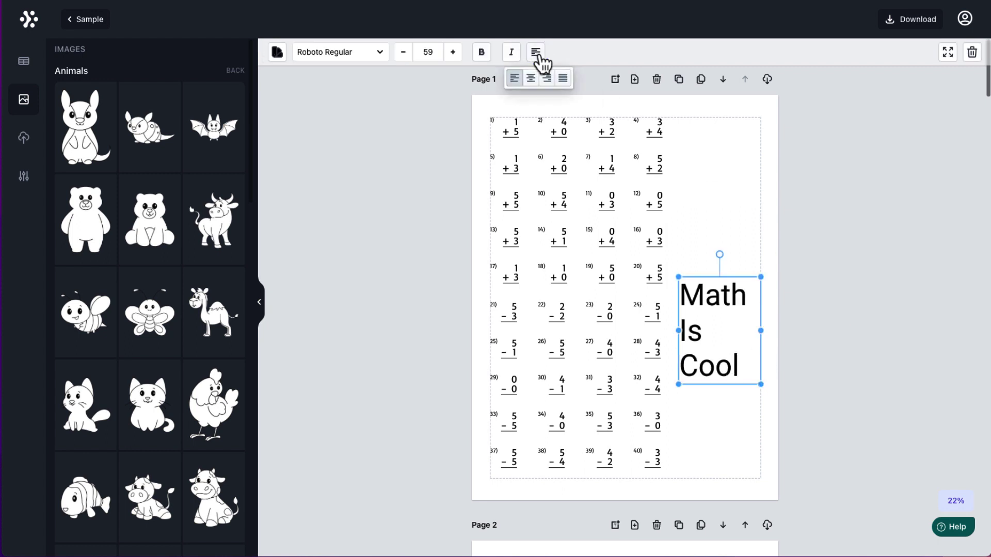
left_click(530, 78)
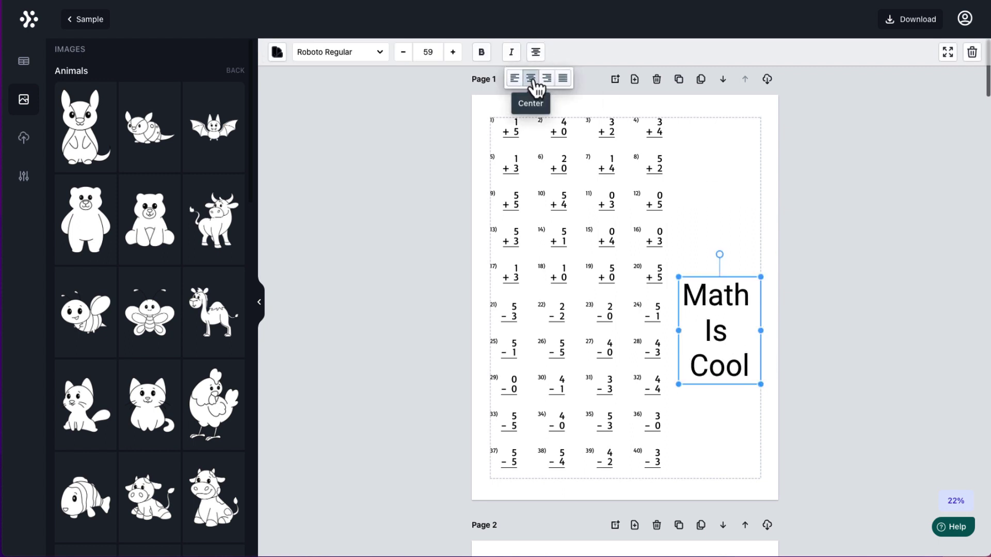
left_click(836, 271)
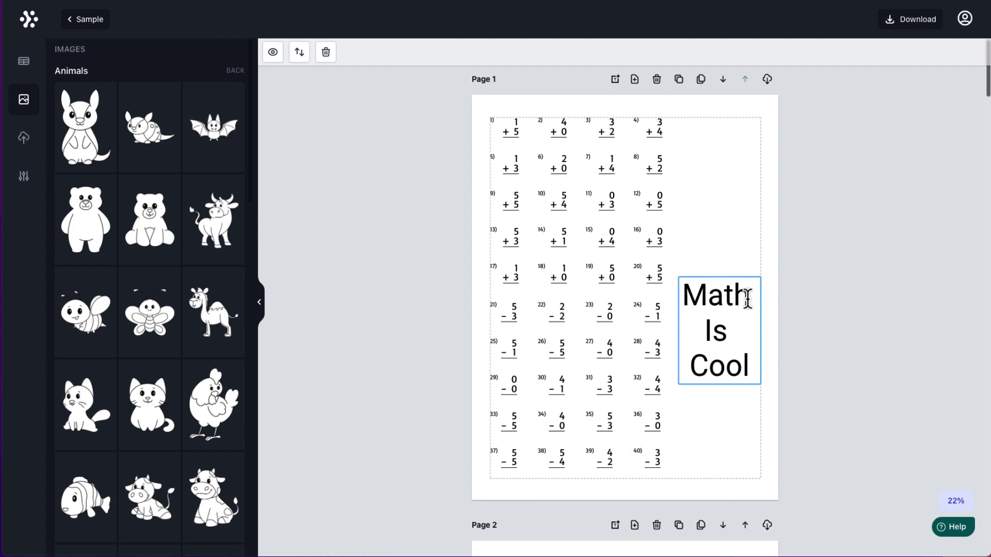
left_click(684, 297)
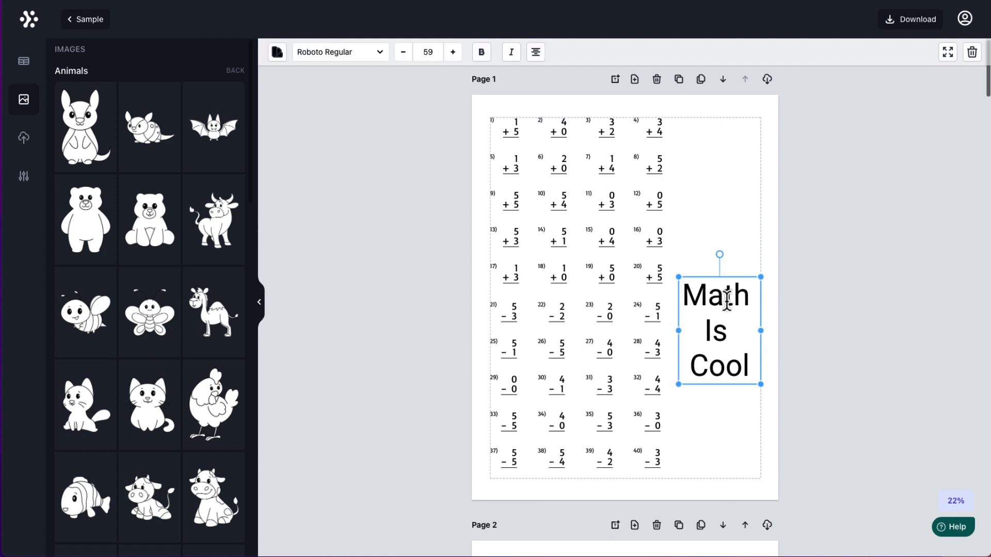
scroll(854, 365, "down", 1)
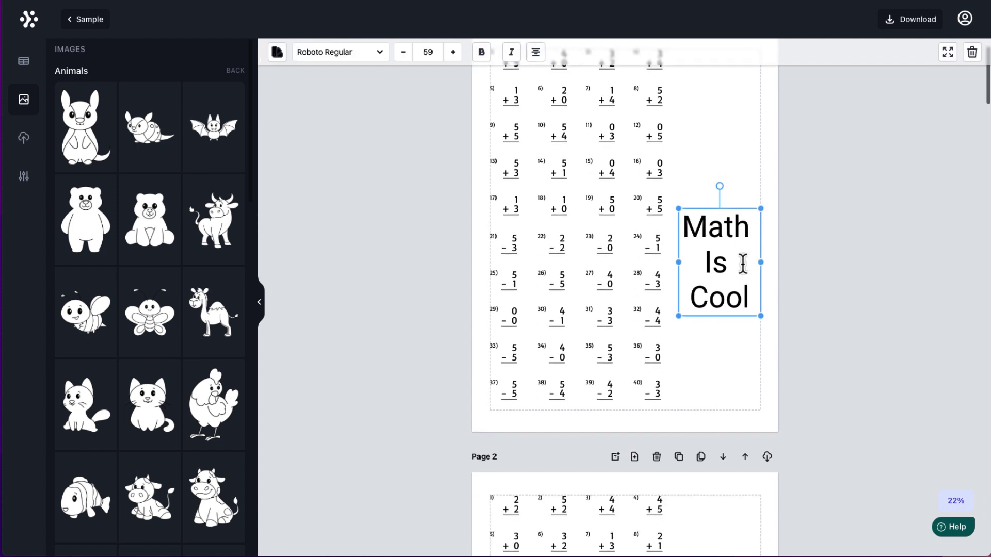
left_click_drag(742, 259, 741, 186)
left_click(875, 237)
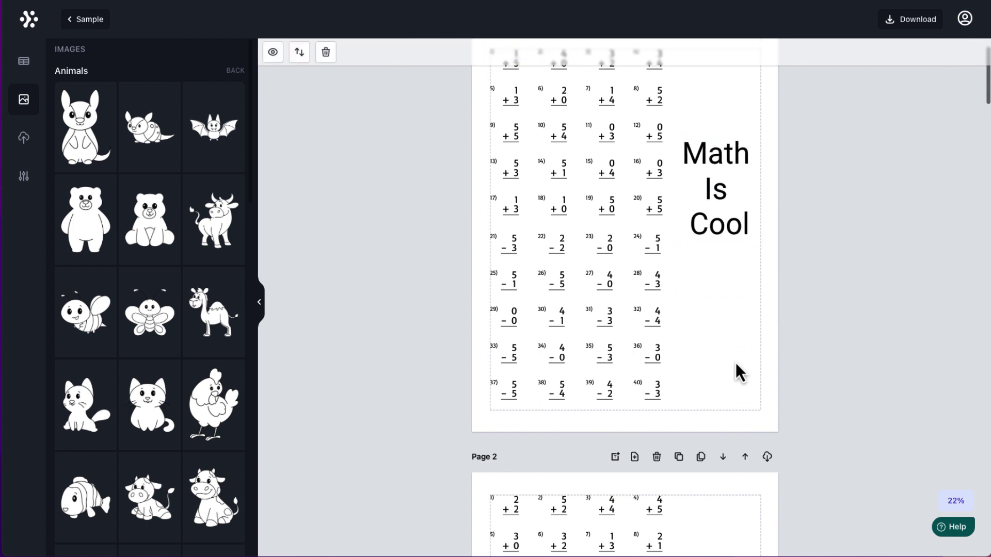
scroll(738, 372, "down", 2)
scroll(732, 357, "down", 3)
scroll(807, 295, "up", 6)
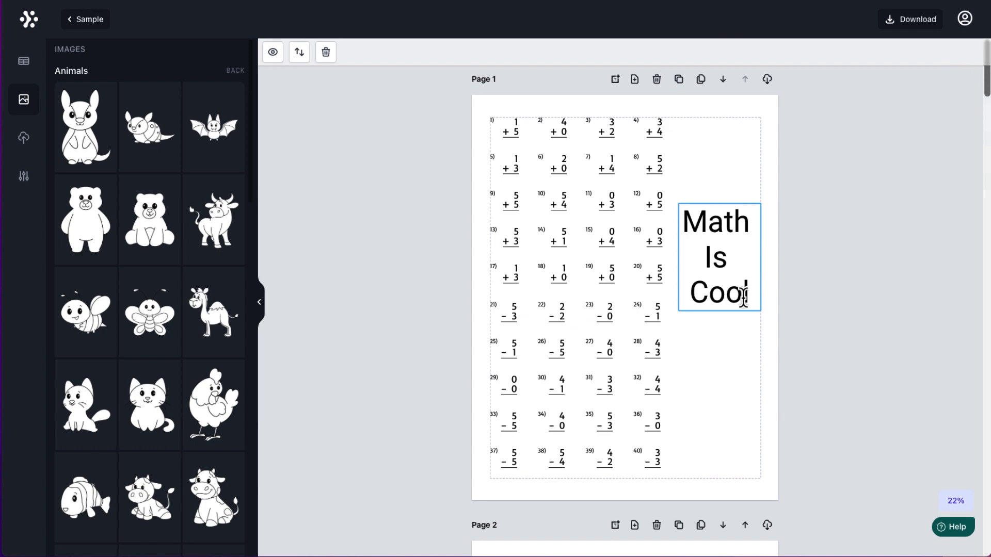
Step: Add a blank page 11 after Page 10
scroll(755, 296, "down", 20)
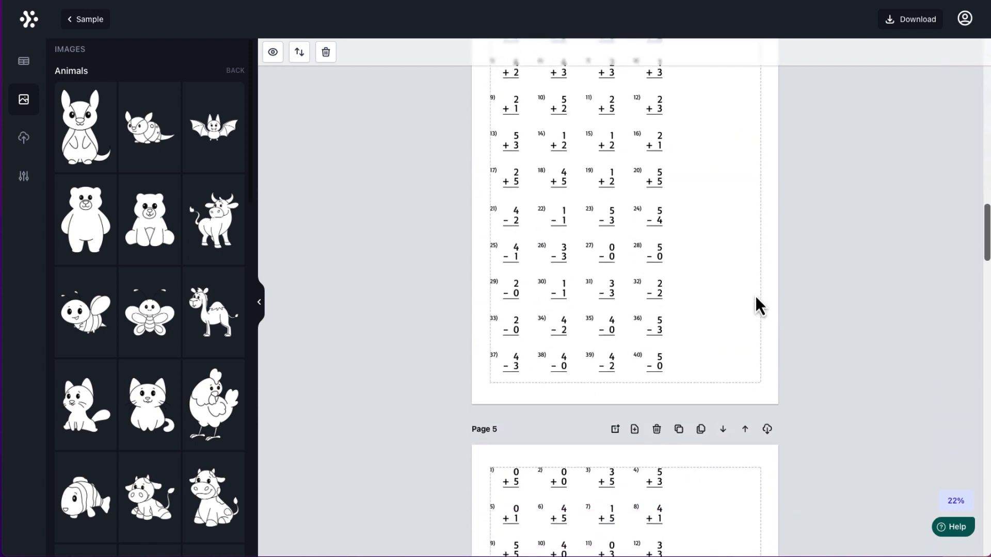
scroll(755, 297, "down", 20)
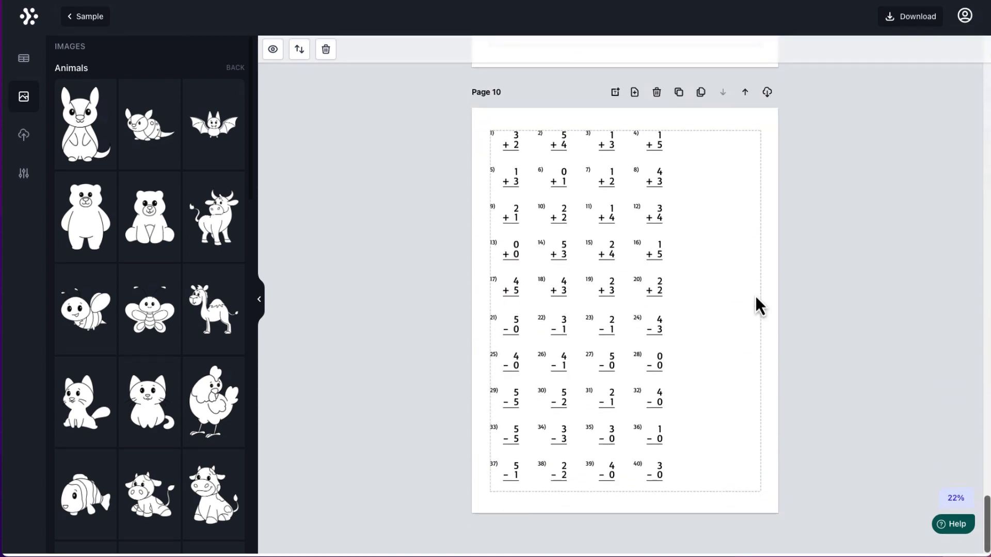
left_click(634, 92)
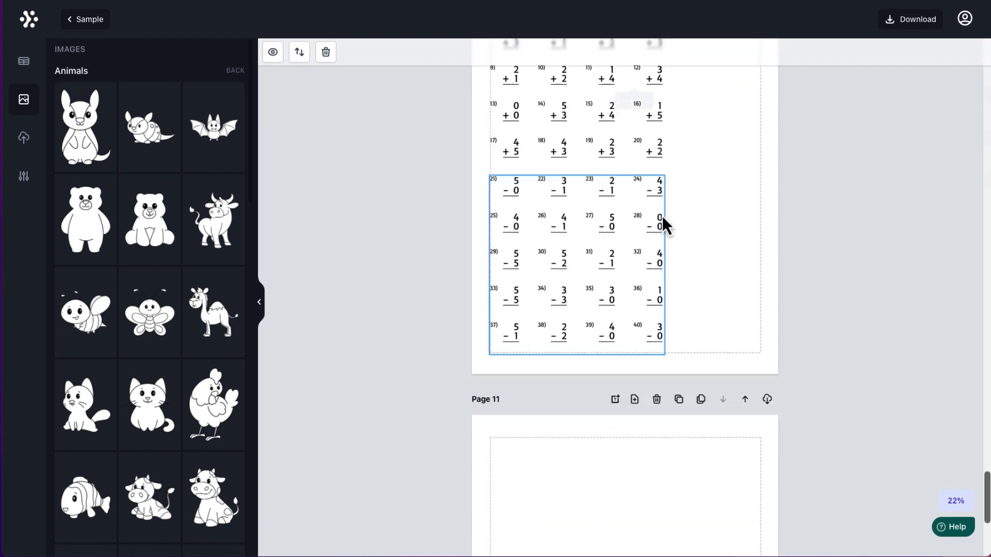
Step: Insert the first Step Multiplication template from Math Worksheet Templates onto page 11
left_click(235, 71)
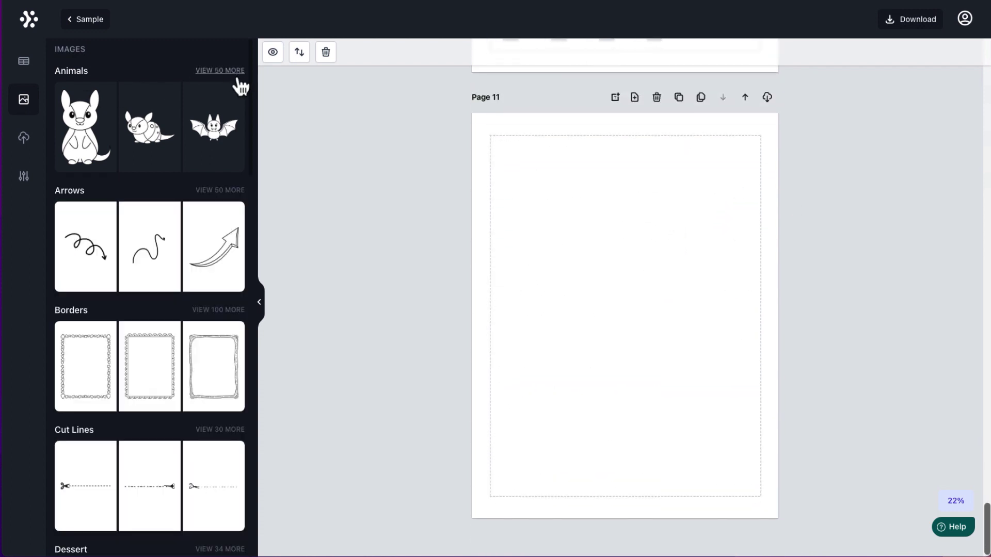
left_click(24, 62)
scroll(202, 206, "down", 2)
scroll(222, 134, "up", 2)
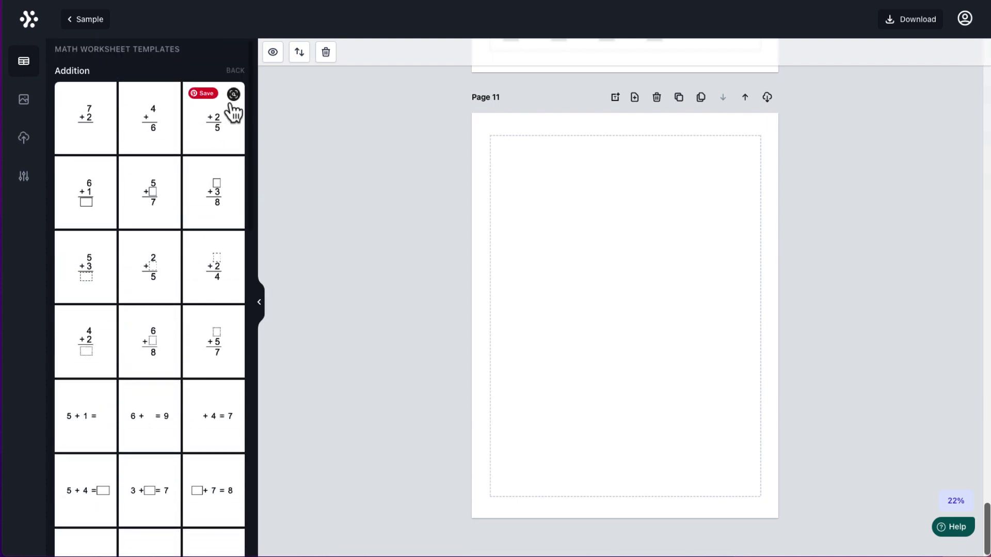
left_click(235, 71)
scroll(154, 362, "down", 5)
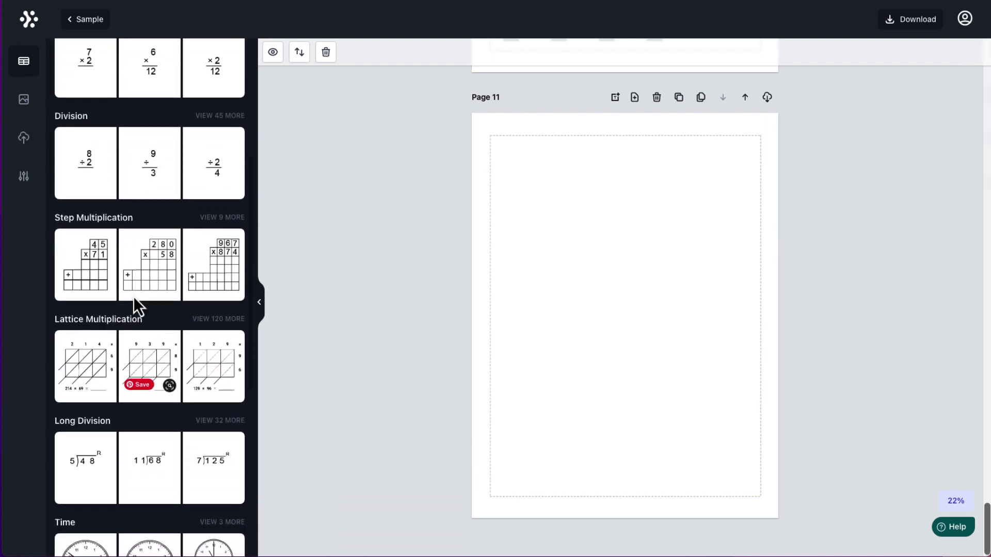
left_click(98, 261)
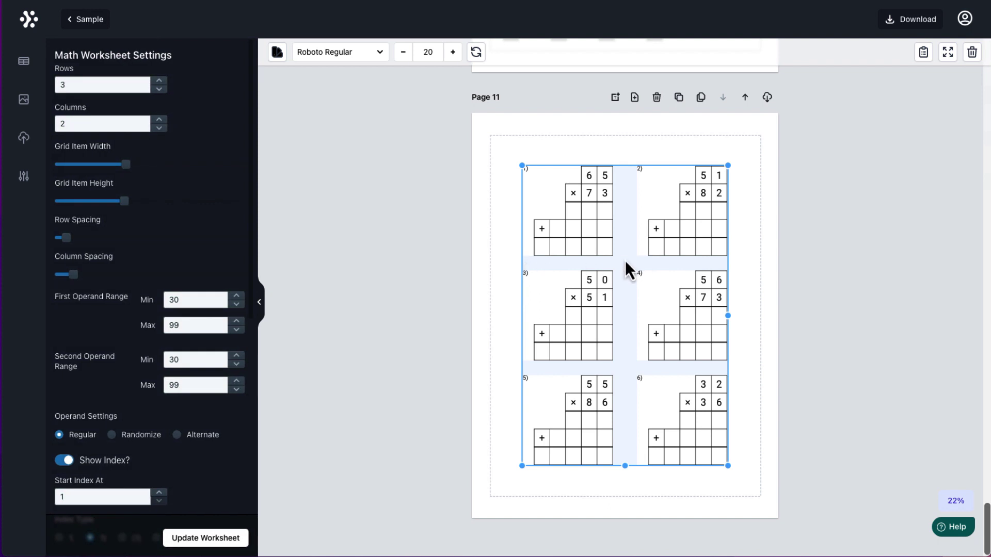
Step: Move the multiplication grid to the top of page 11
left_click_drag(624, 260, 596, 235)
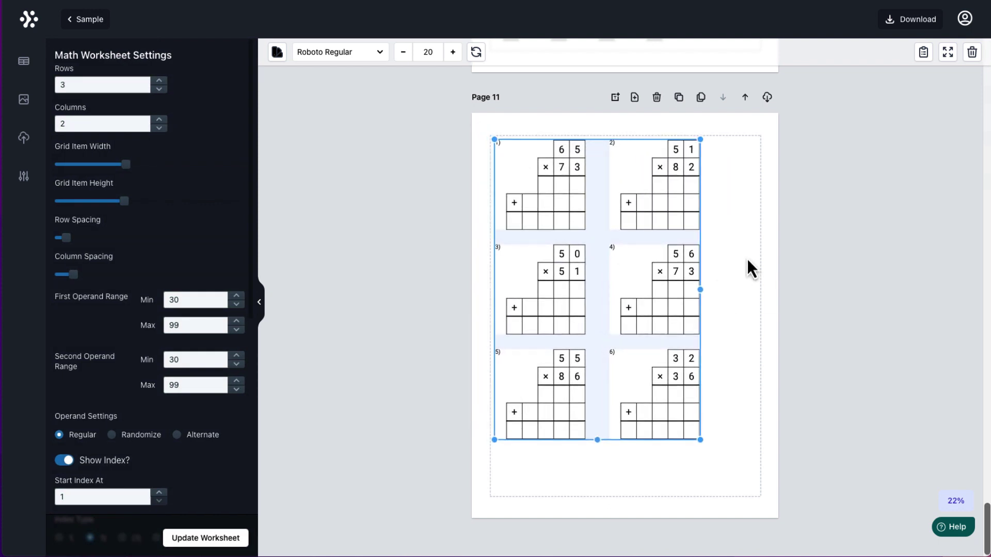
left_click(732, 261)
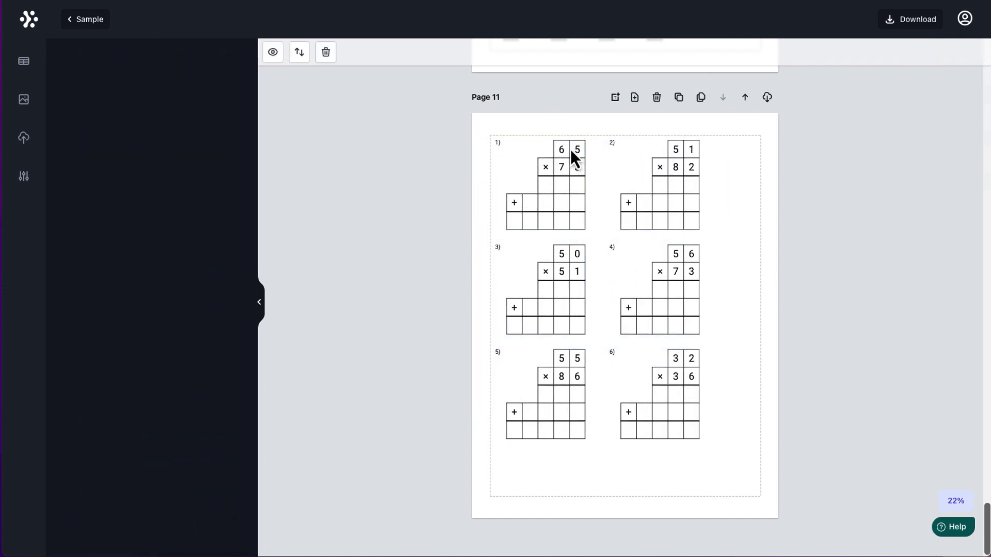
scroll(656, 263, "up", 5)
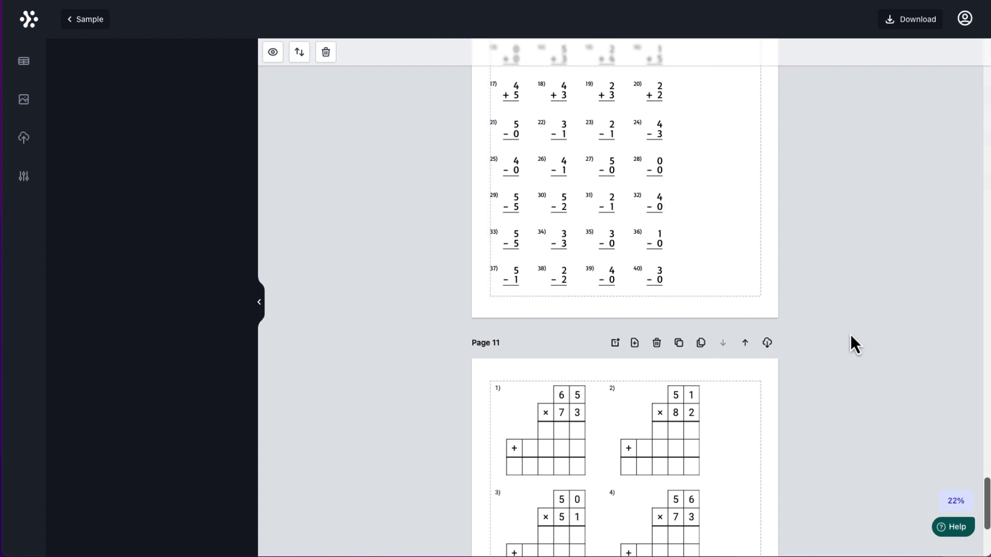
Step: Turn on Show Zeroes and Show Solution for the grid and update the worksheet
left_click(650, 439)
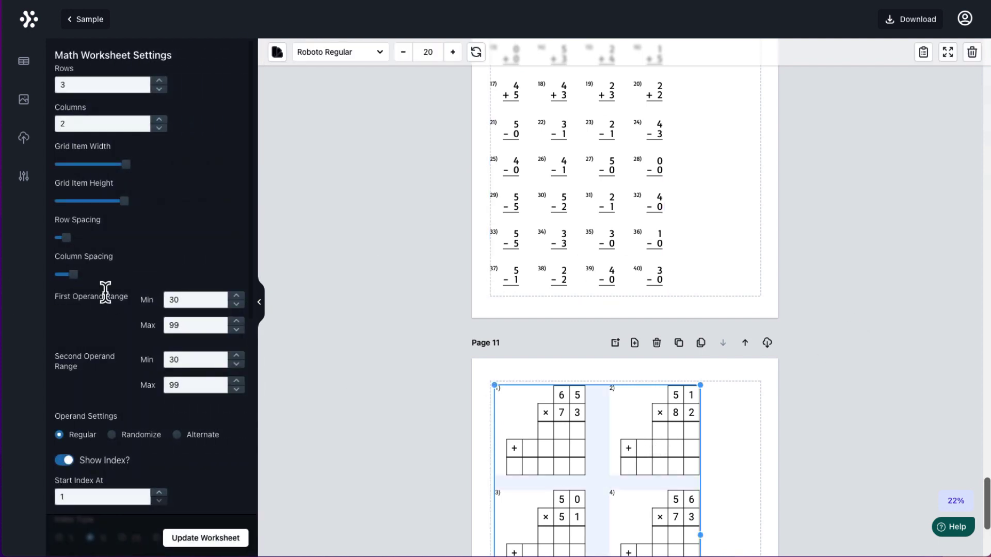
scroll(106, 292, "down", 9)
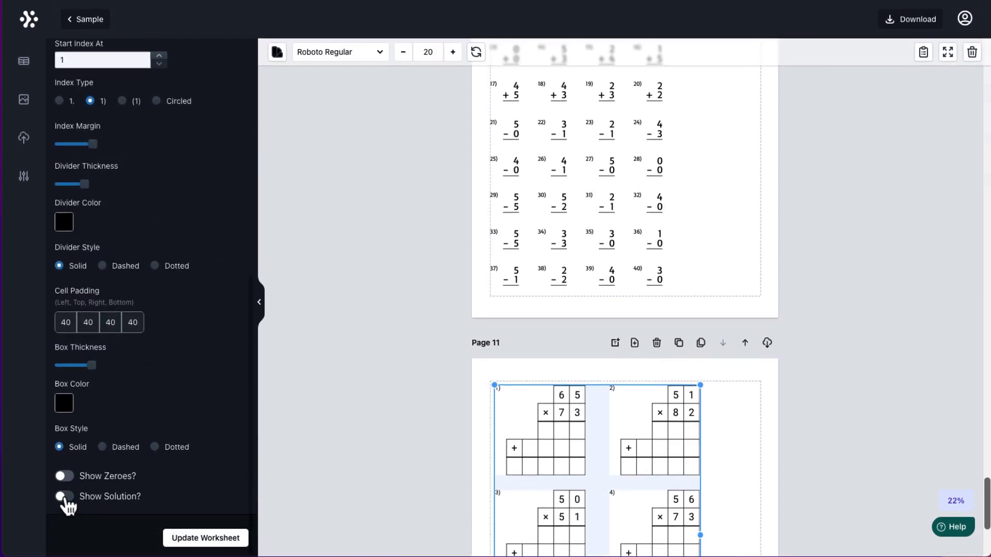
left_click(64, 476)
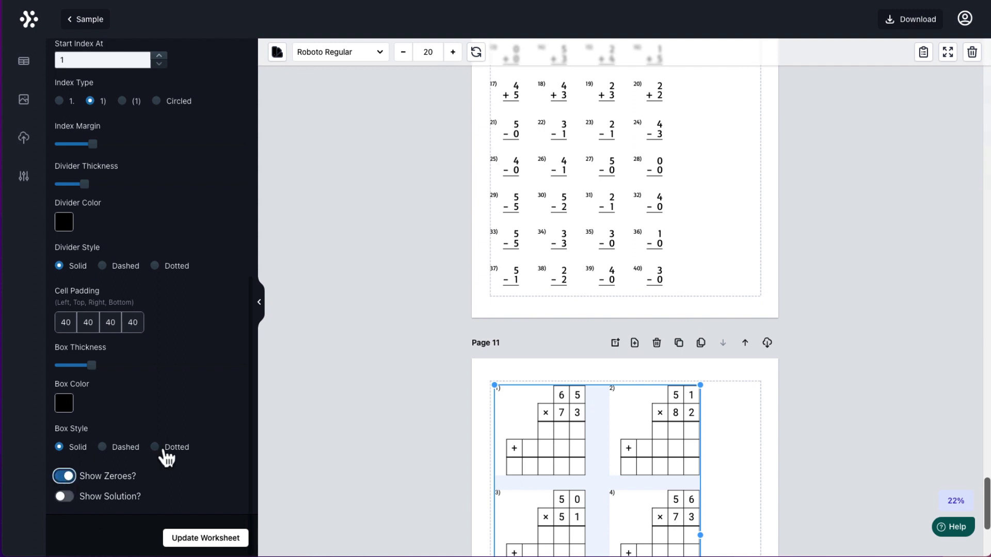
left_click(64, 496)
scroll(279, 431, "down", 2)
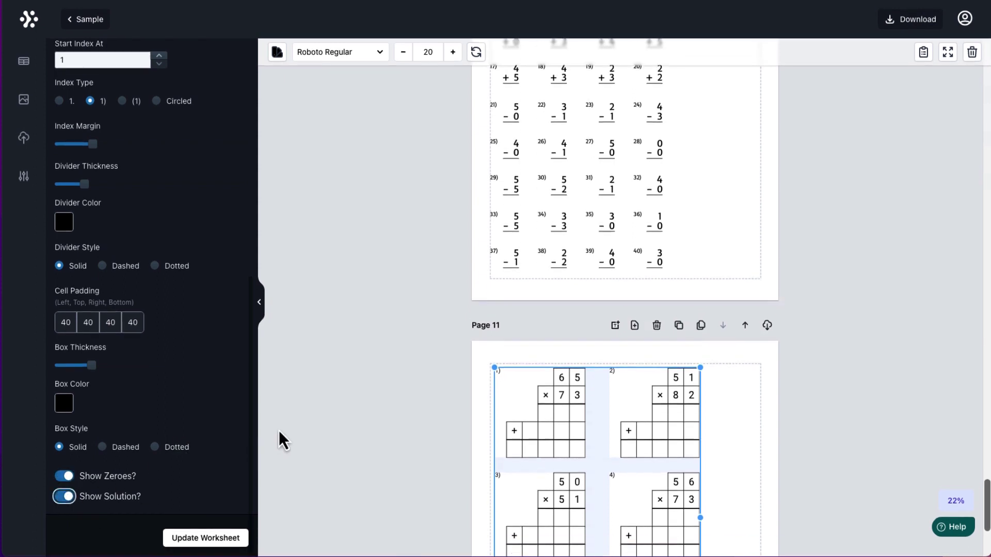
scroll(278, 432, "down", 4)
left_click(191, 542)
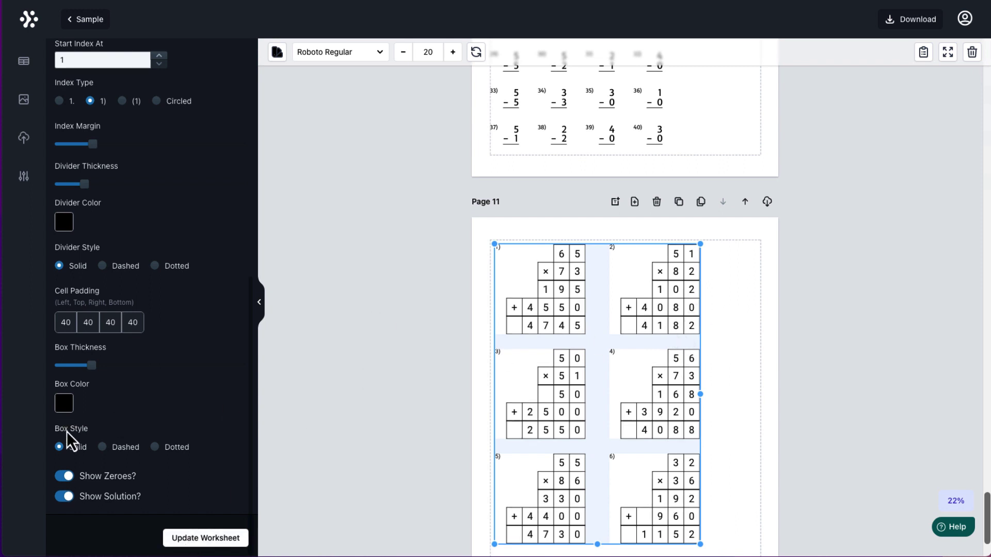
Step: Toggle Show Solution and Show Zeroes off and back on, updating each time, ending with both on
left_click(70, 499)
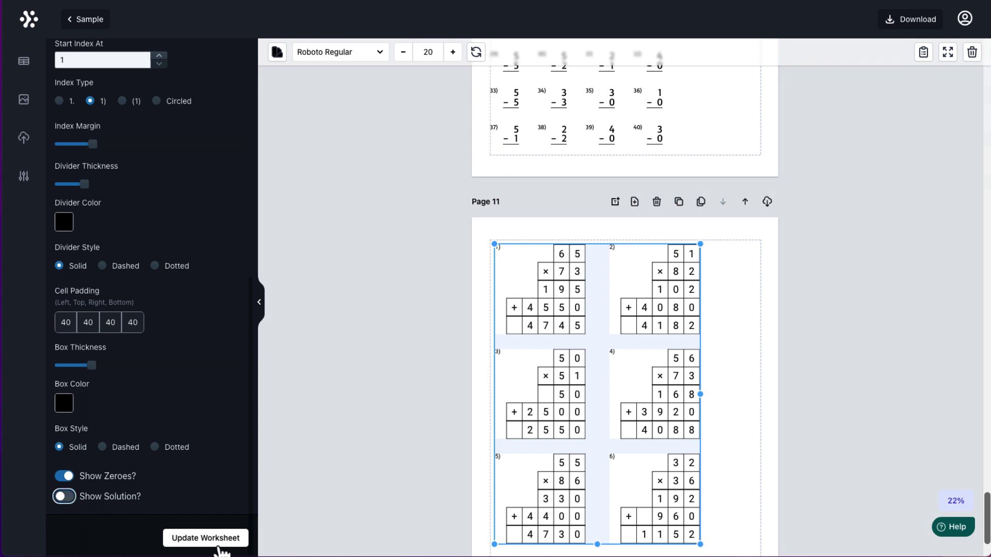
left_click(230, 539)
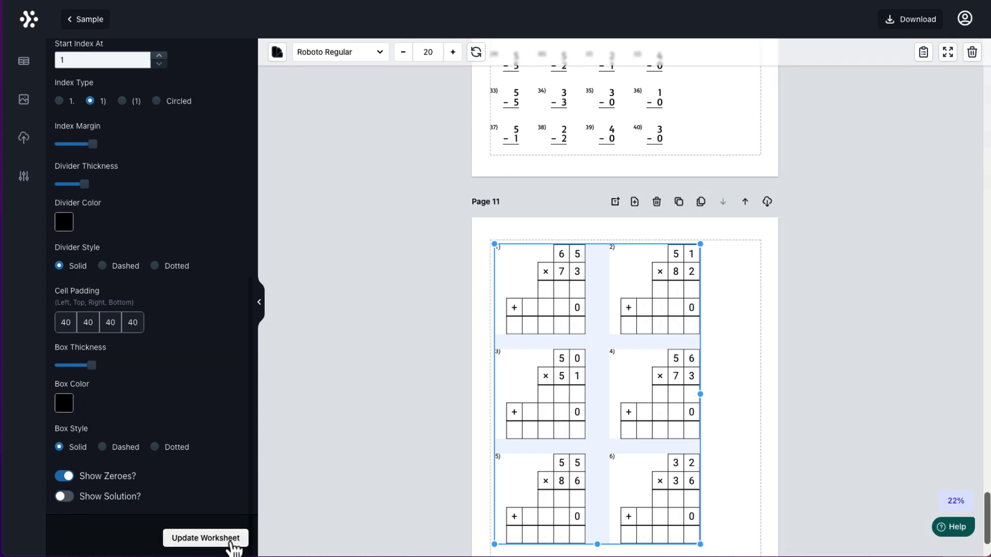
left_click(64, 476)
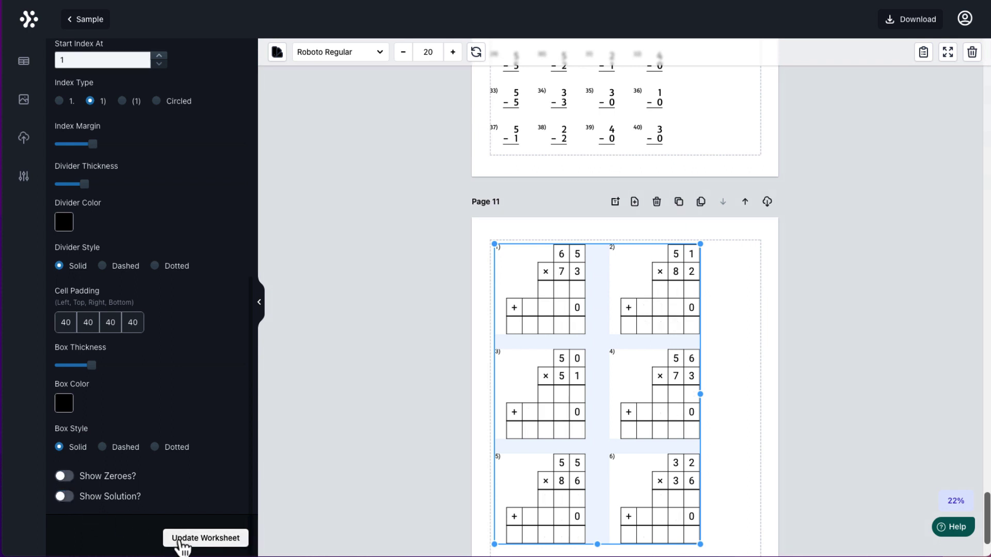
left_click(180, 539)
left_click(64, 497)
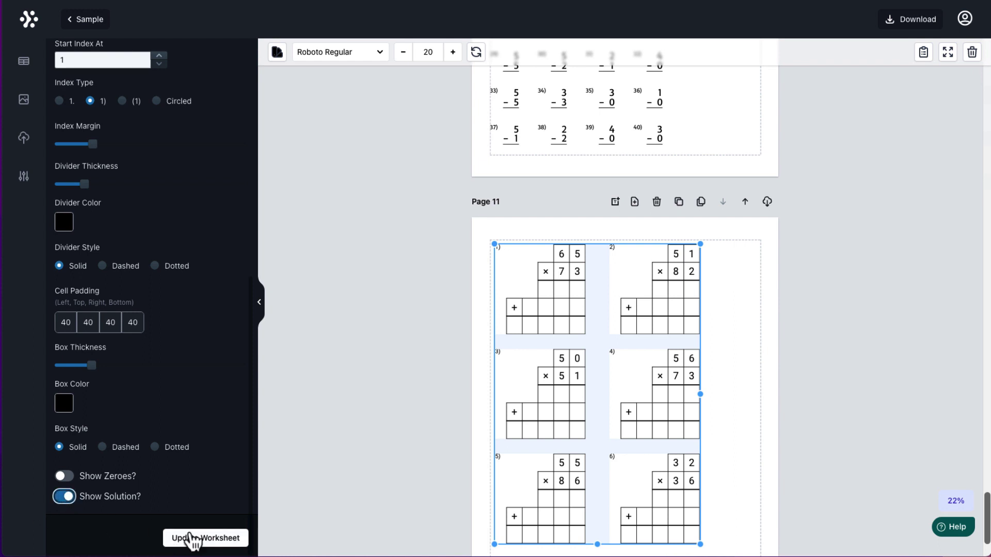
left_click(192, 539)
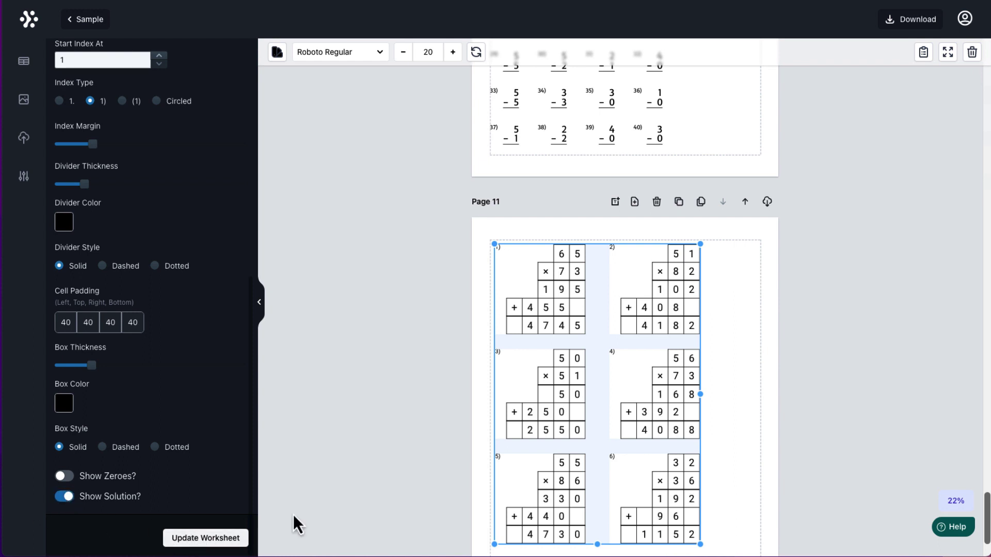
scroll(451, 398, "down", 1)
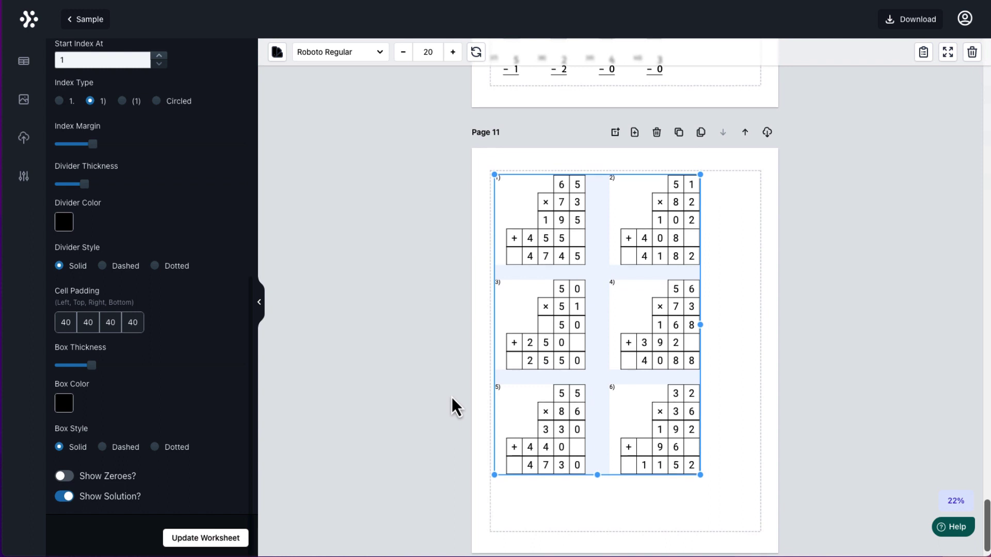
left_click(66, 476)
left_click(215, 542)
scroll(497, 101, "up", 5)
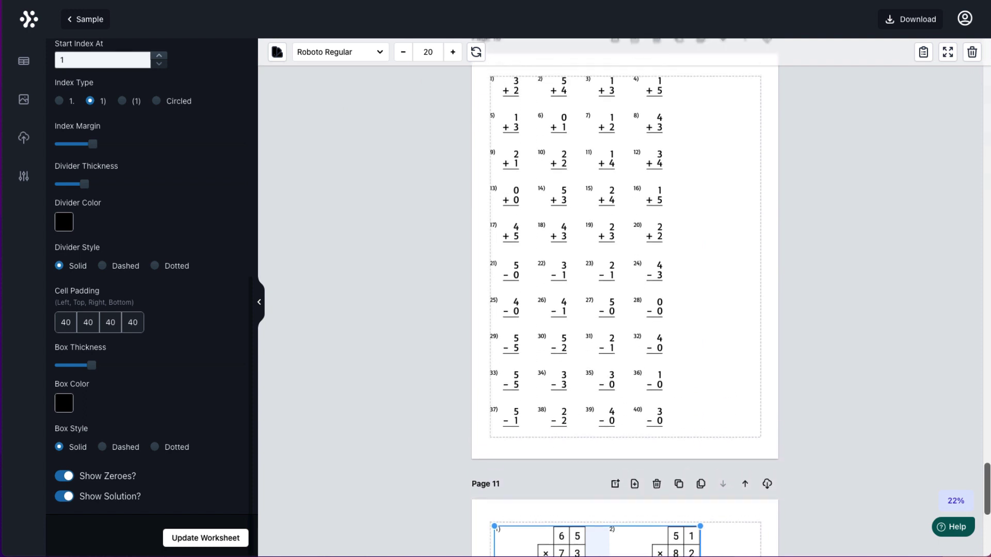
Step: Scroll down through the worksheet pages
scroll(891, 187, "down", 5)
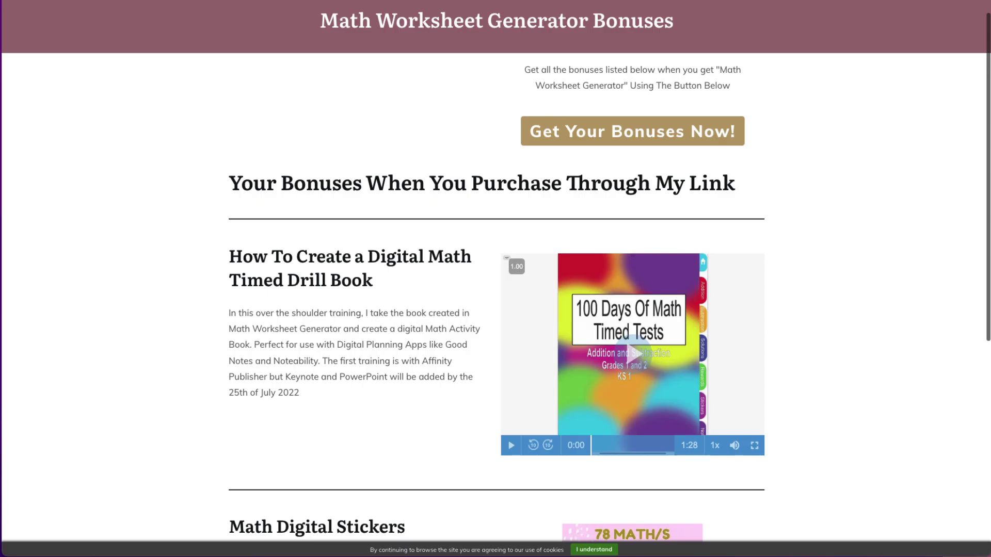
scroll(738, 180, "down", 4)
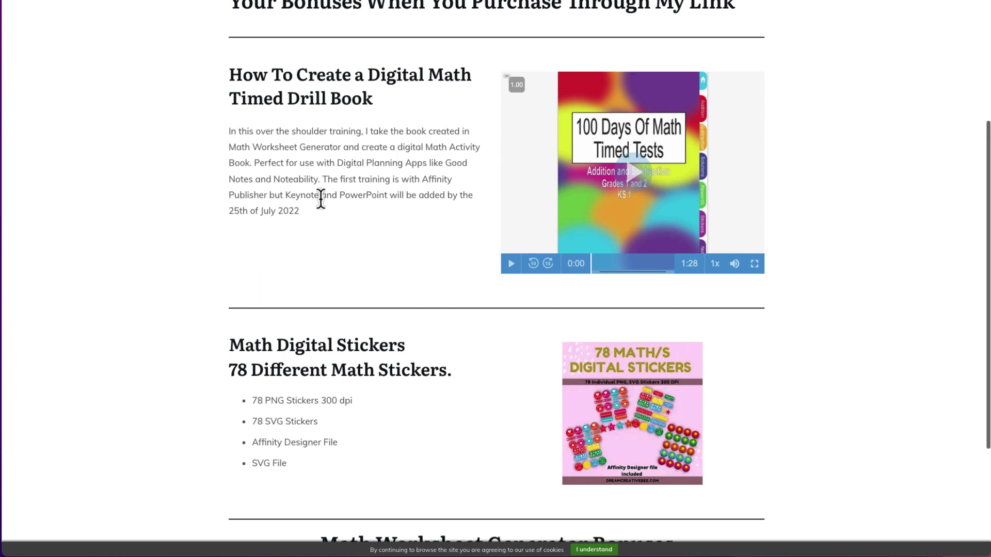
left_click_drag(321, 198, 296, 194)
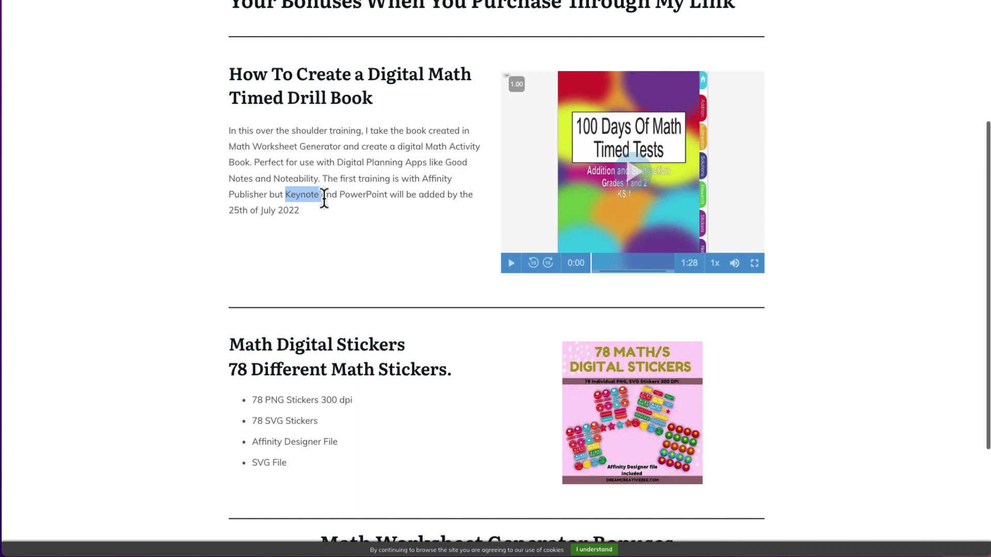
left_click(346, 192)
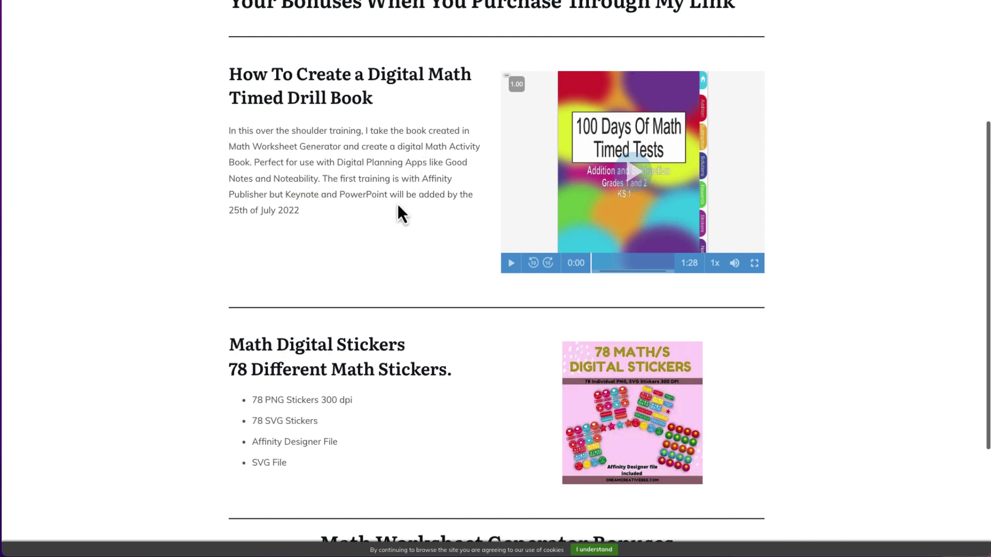
left_click_drag(389, 196, 331, 198)
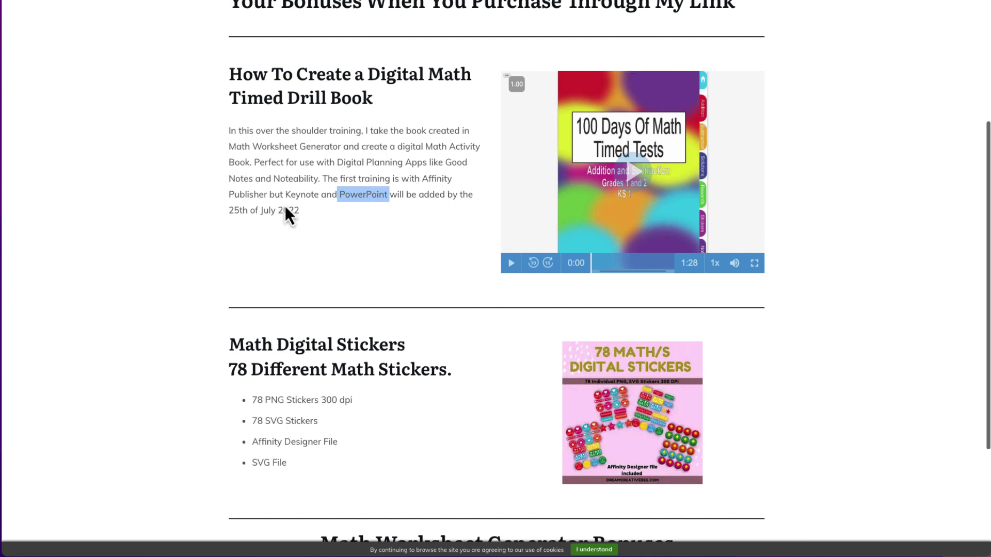
left_click(401, 178)
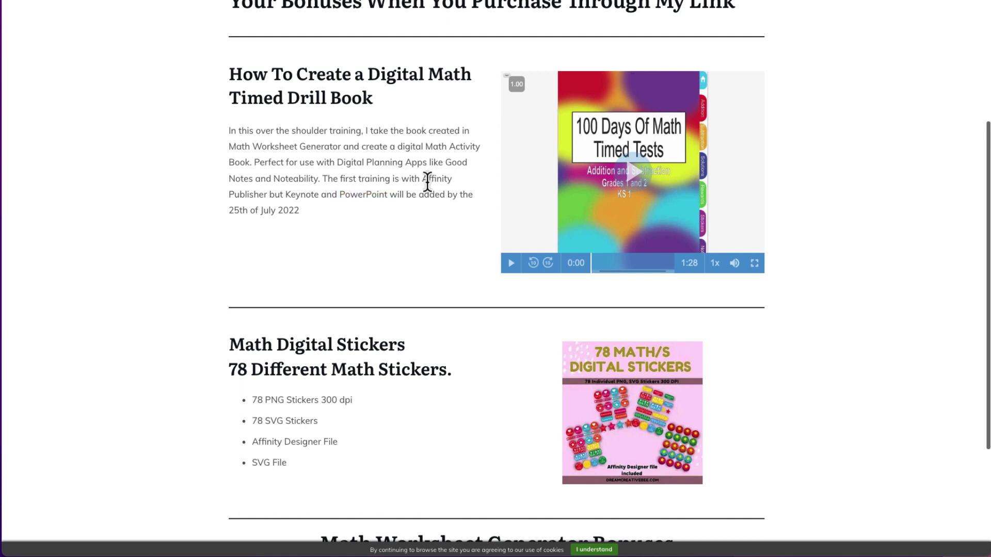
left_click_drag(309, 212, 224, 213)
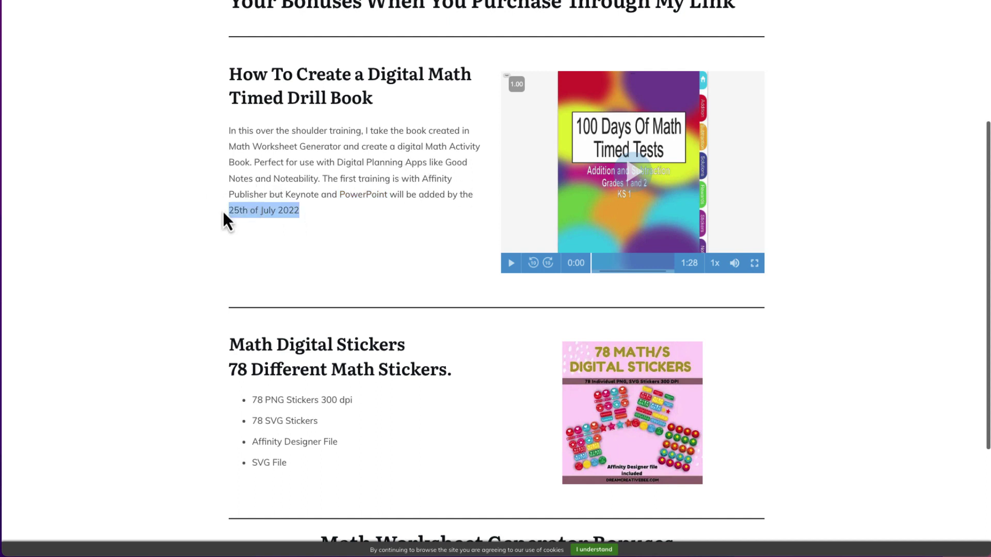
left_click(338, 209)
scroll(338, 209, "down", 3)
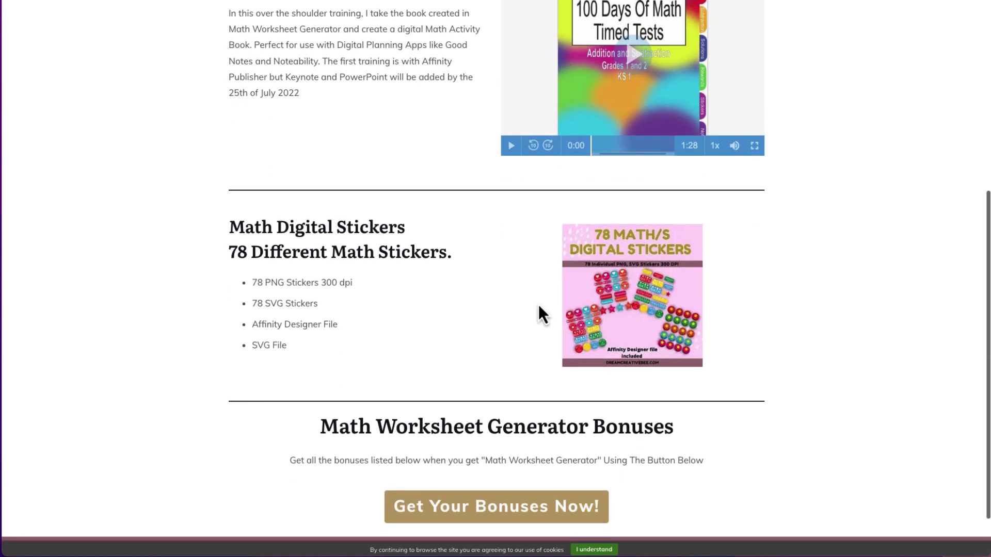
scroll(537, 306, "down", 1)
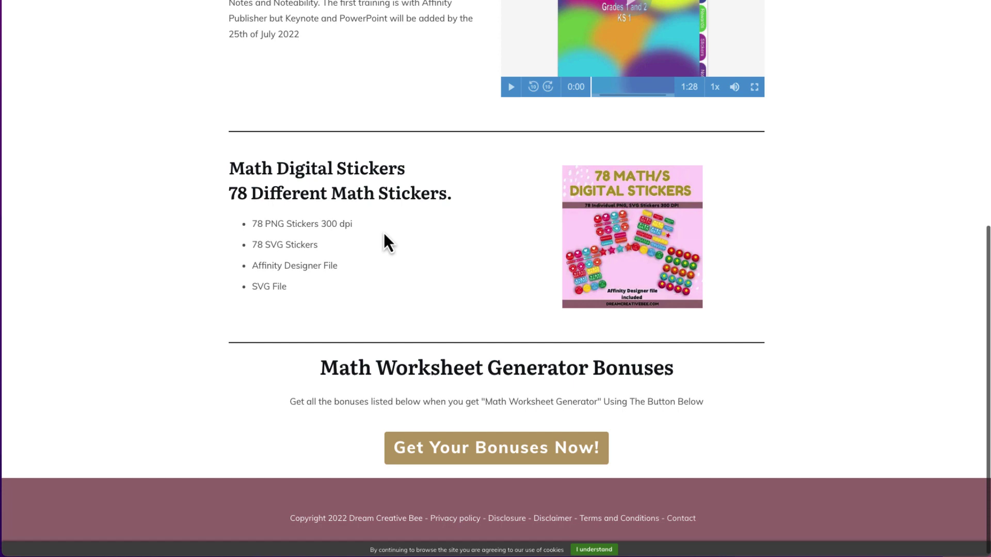
scroll(384, 232, "up", 7)
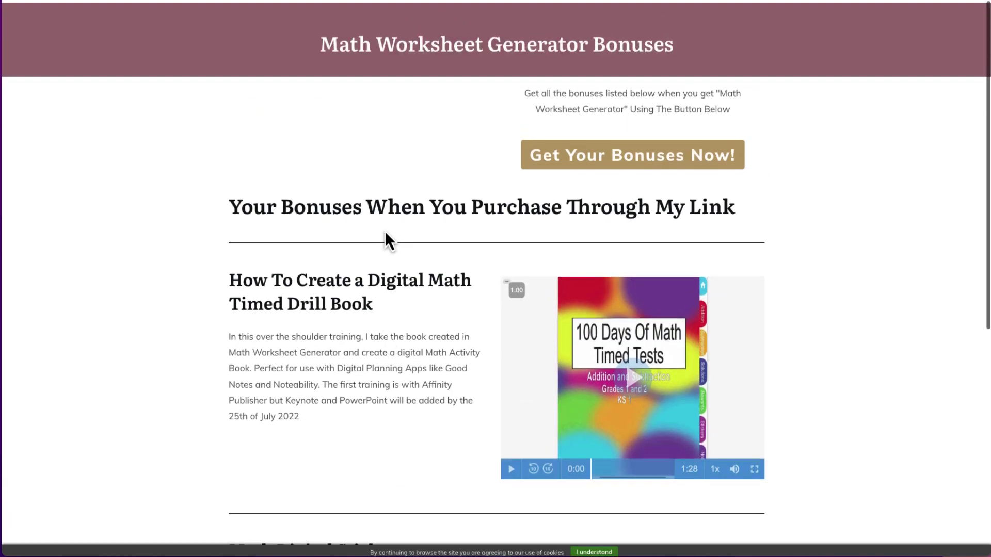